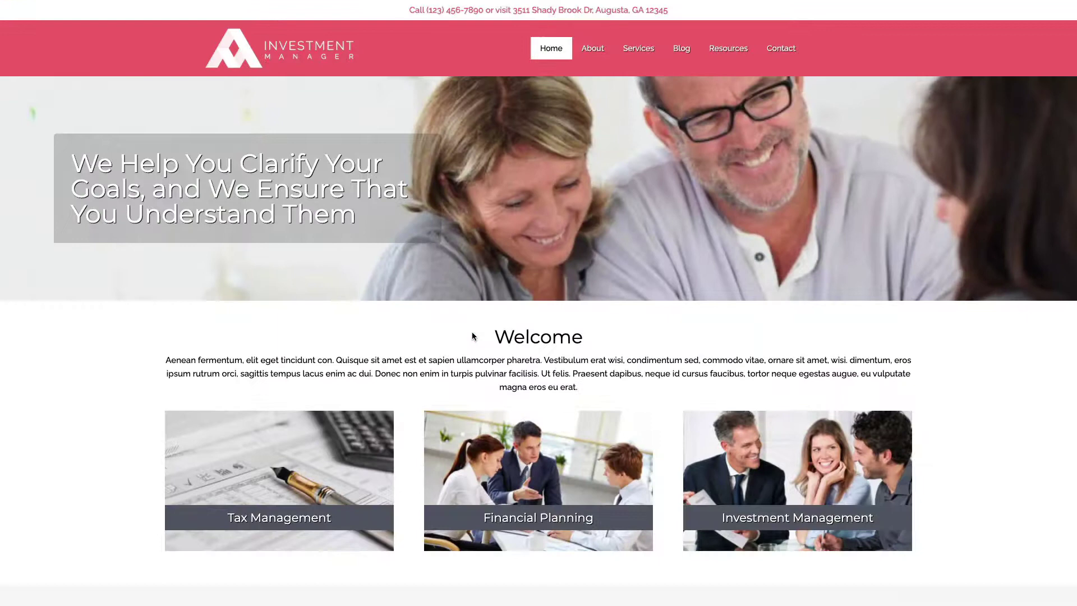
pyautogui.scroll(-2, 473, 332)
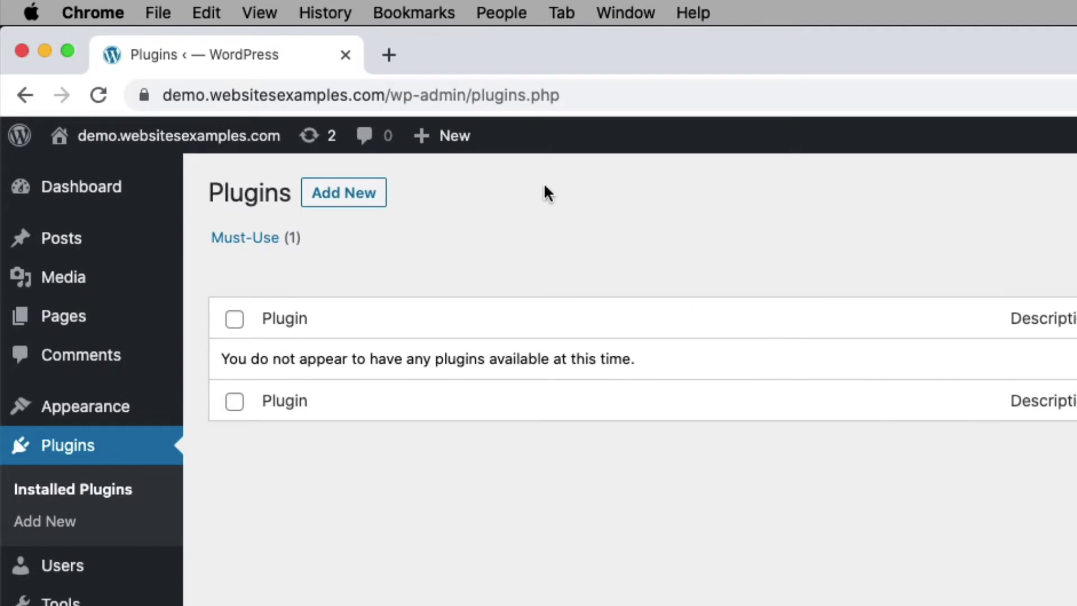
# Change the address bar path to /wp-login.php and go to the site's login page
pyautogui.click(350, 95)
pyautogui.click(345, 97)
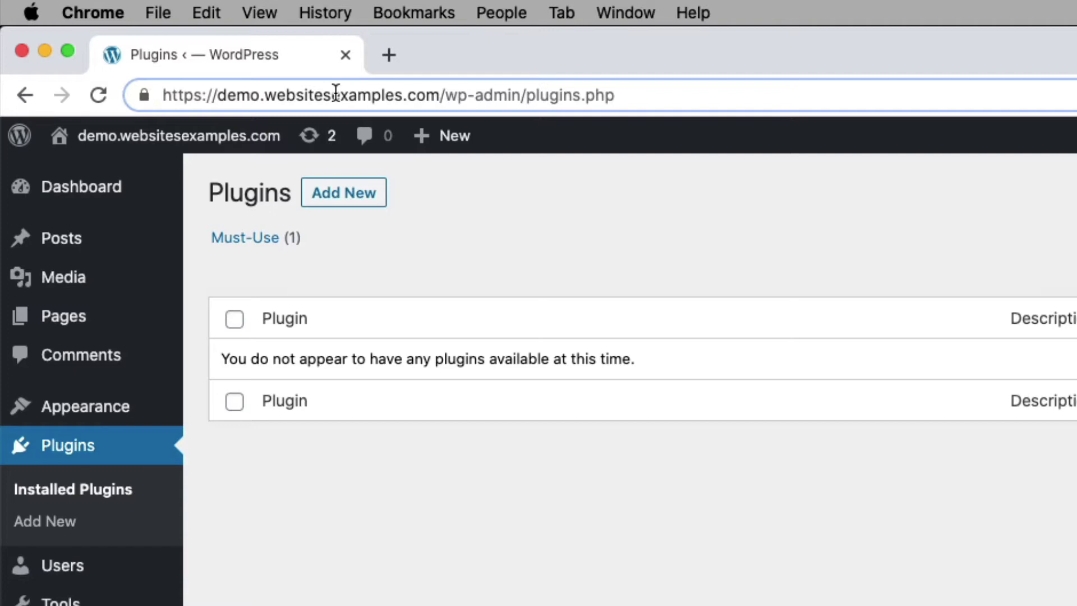
pyautogui.doubleClick(181, 95)
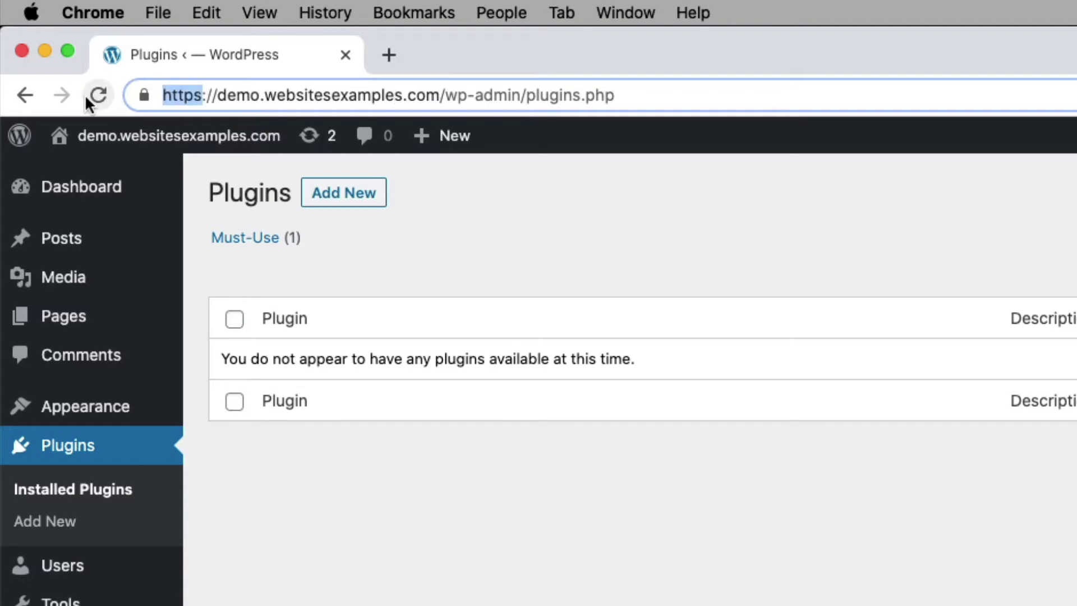
pyautogui.moveTo(614, 95); pyautogui.dragTo(430, 93)
pyautogui.write('wp-logi')
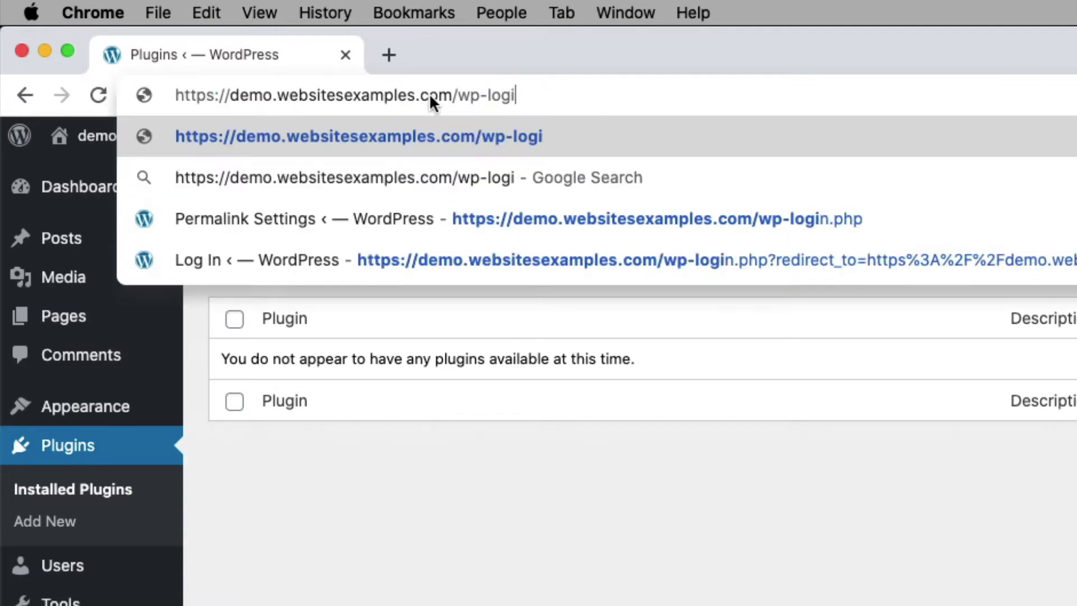
pyautogui.write('n.php')
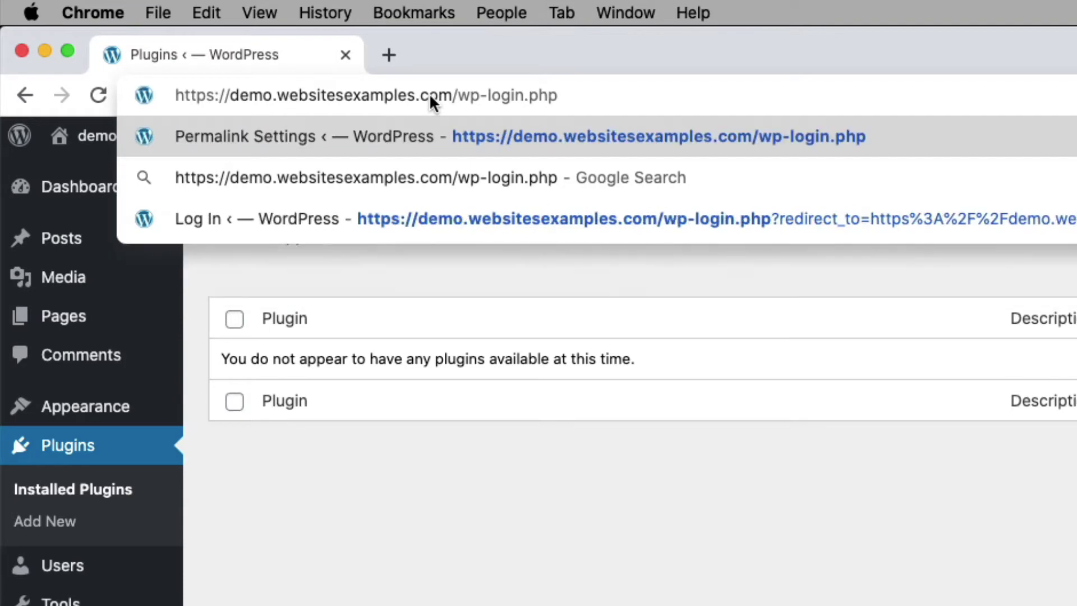
pyautogui.press('Return')
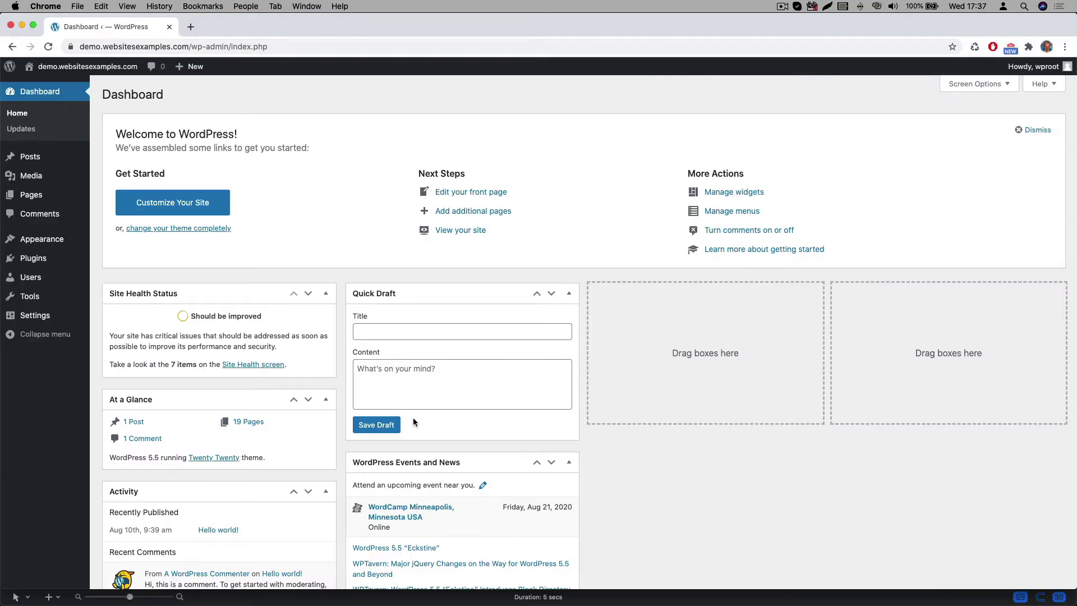
pyautogui.moveTo(42, 239)
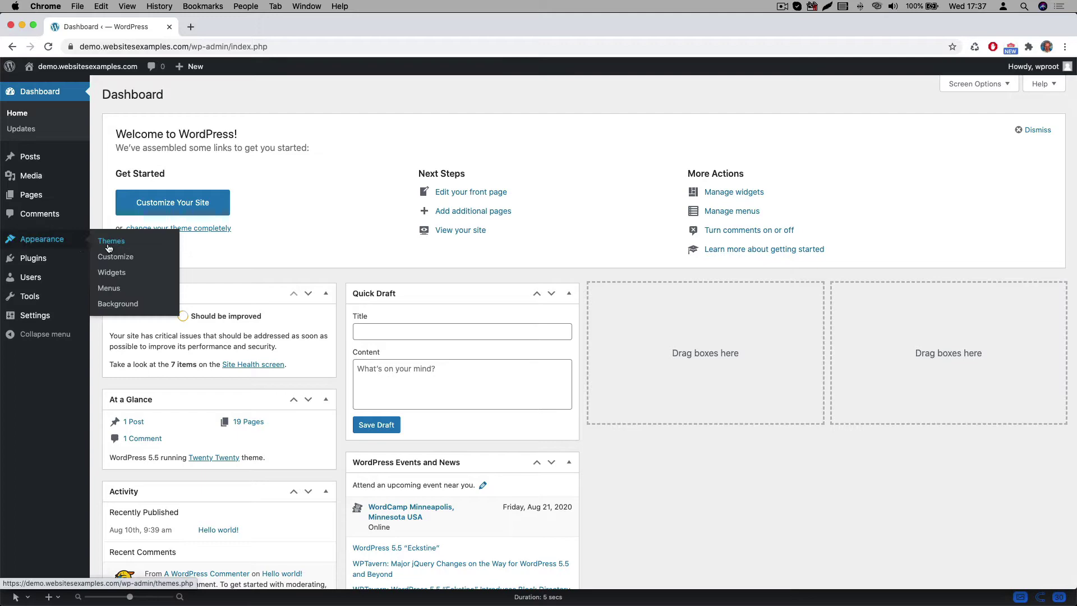
# Show the installed themes via Appearance > Themes and highlight the current Twenty Twenty theme
pyautogui.click(107, 247)
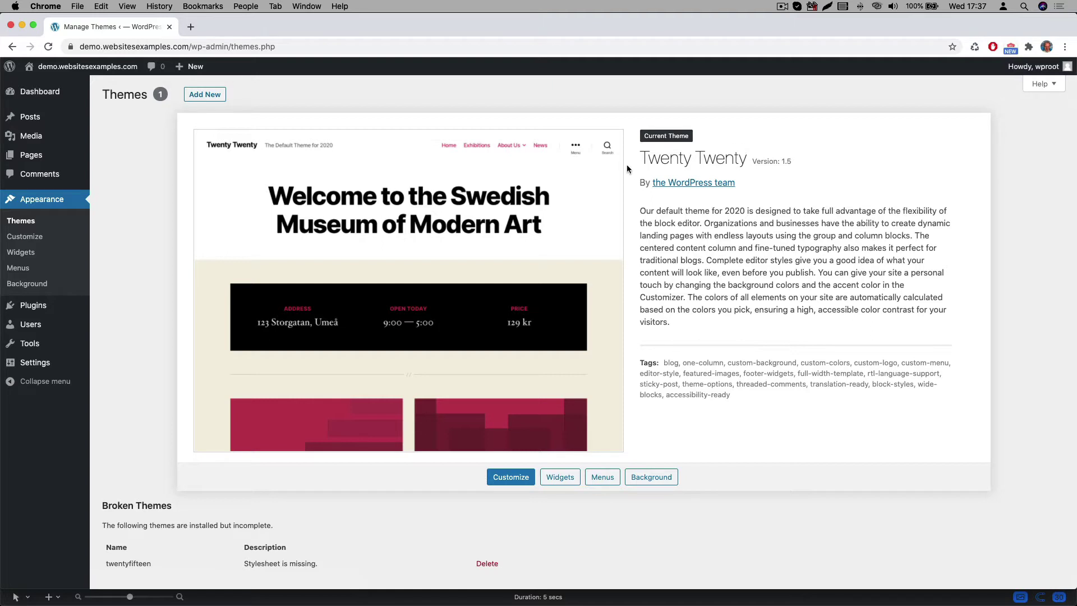
pyautogui.moveTo(642, 158); pyautogui.dragTo(745, 166)
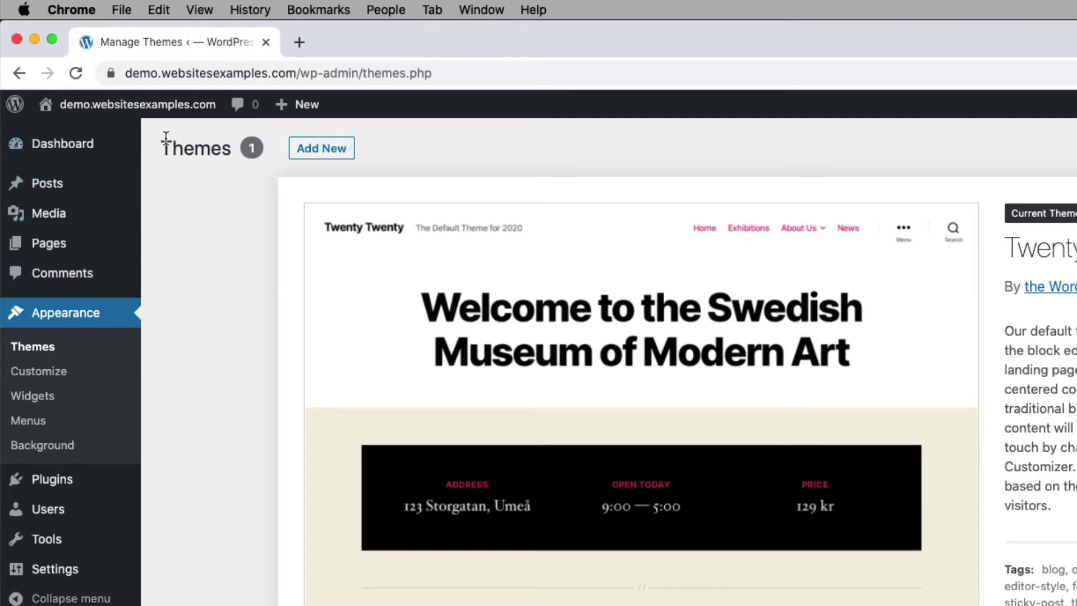
# Search Add Themes for 'oceanwp', then install and activate the OceanWP theme
pyautogui.click(329, 150)
pyautogui.click(729, 113)
pyautogui.write('oceanwp')
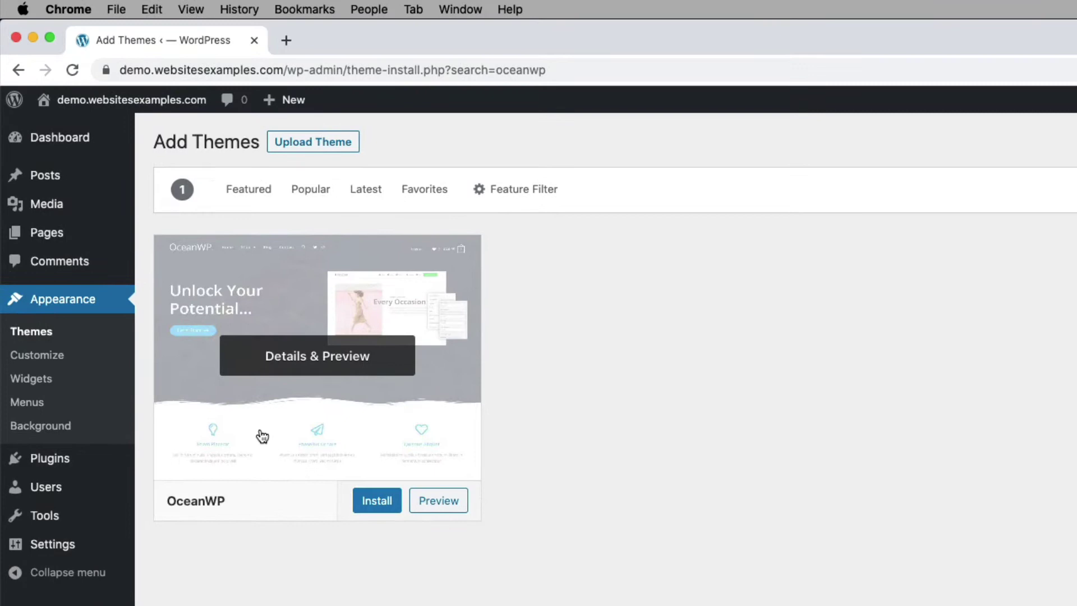
pyautogui.click(377, 501)
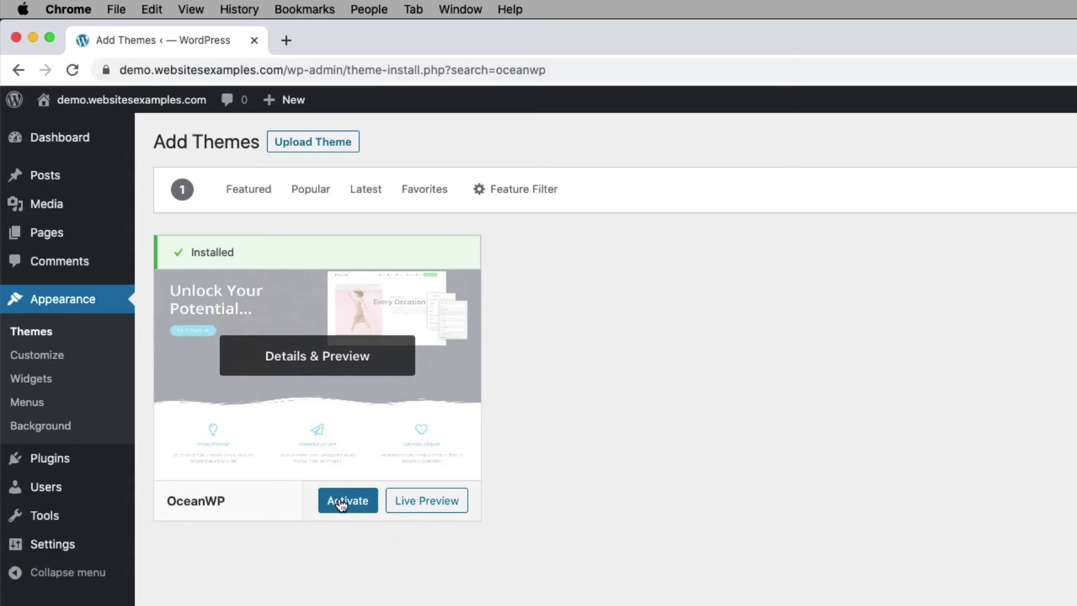
pyautogui.click(342, 503)
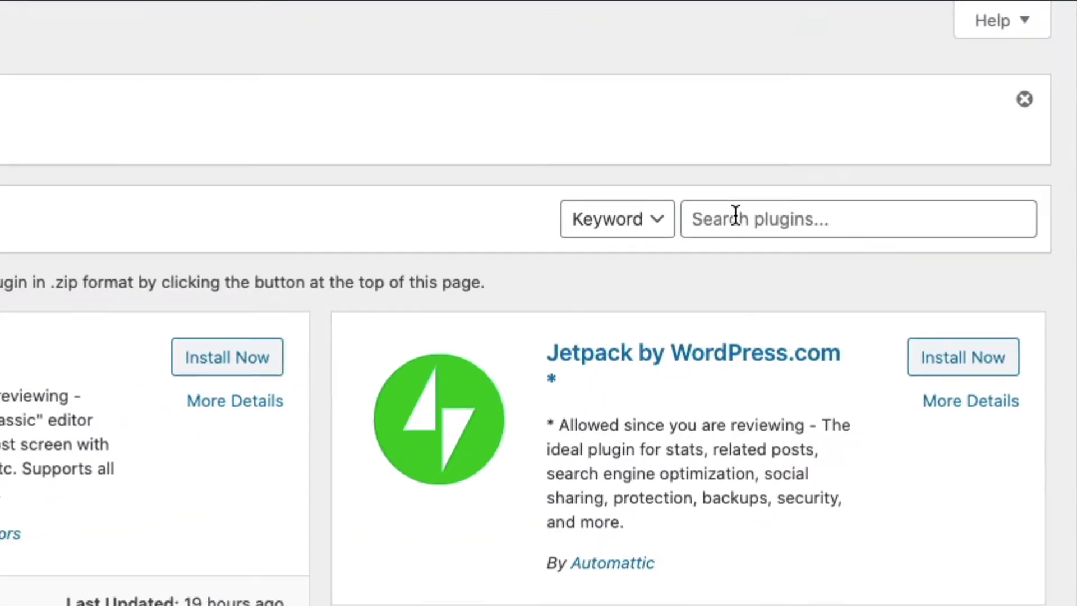
# Search plugins for 'elementor', then install and activate Elementor Page Builder
pyautogui.click(927, 170)
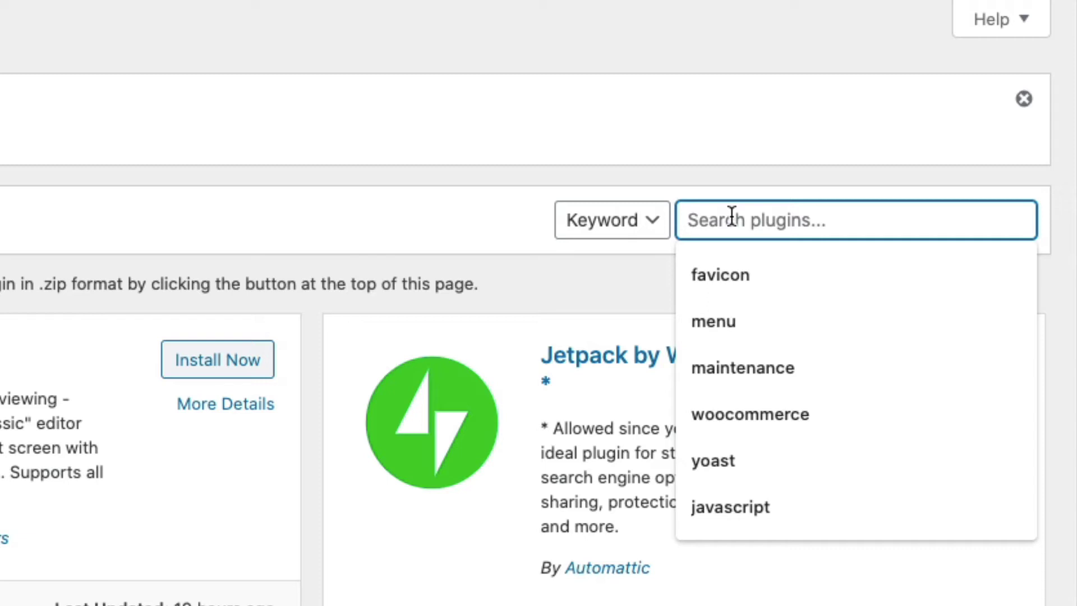
pyautogui.write('elementor')
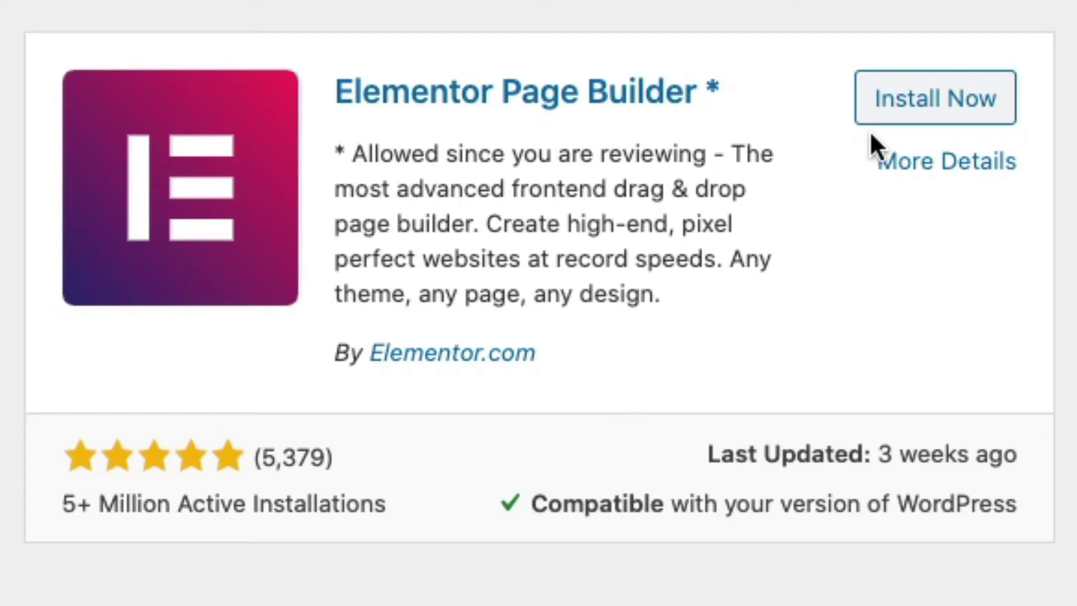
pyautogui.click(935, 110)
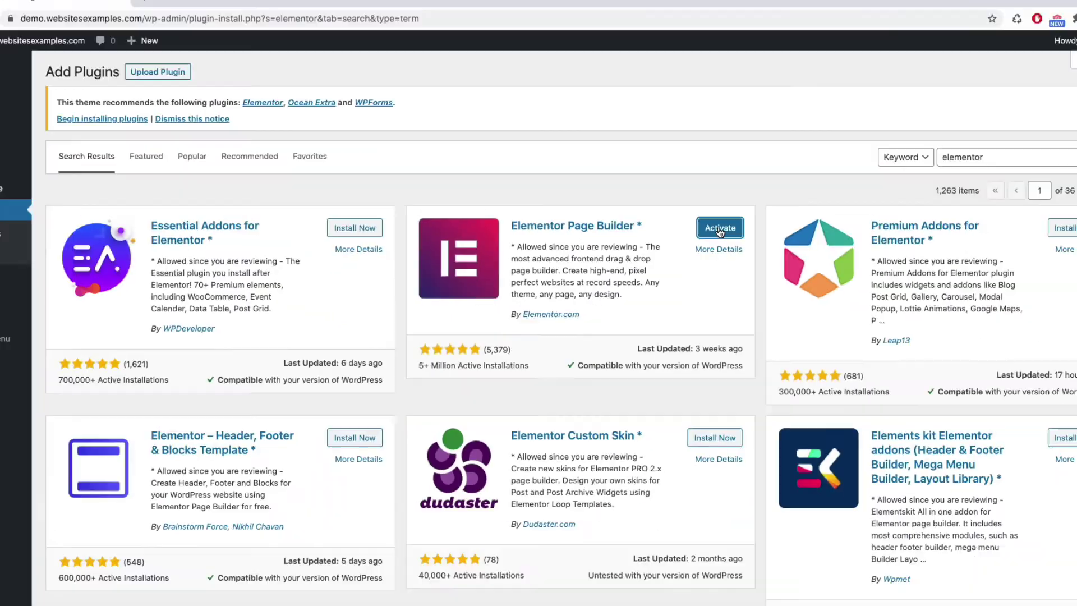
pyautogui.click(708, 238)
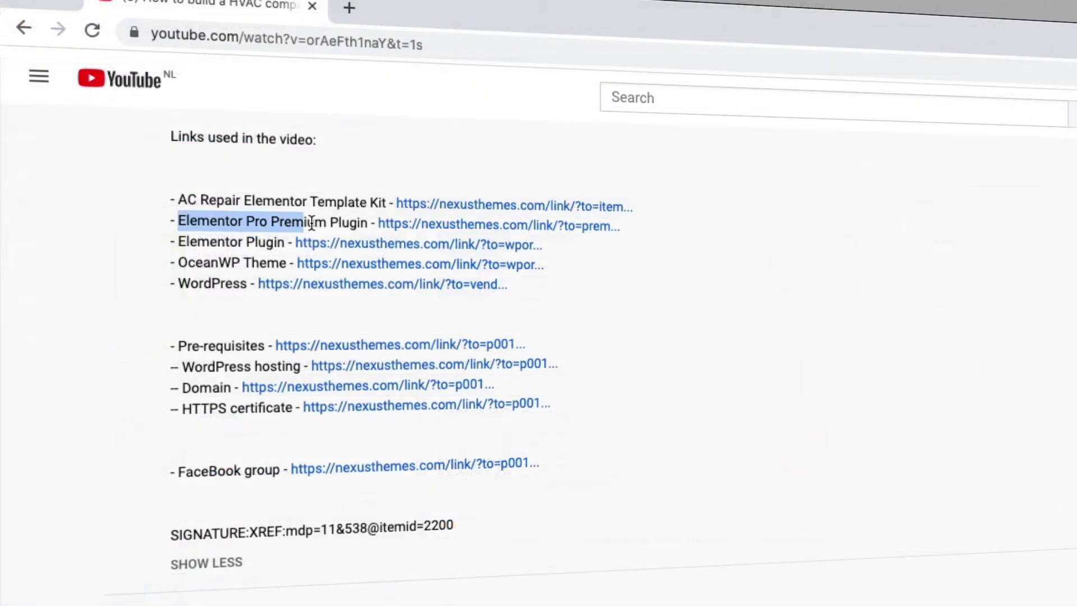
pyautogui.moveTo(312, 223); pyautogui.dragTo(368, 222)
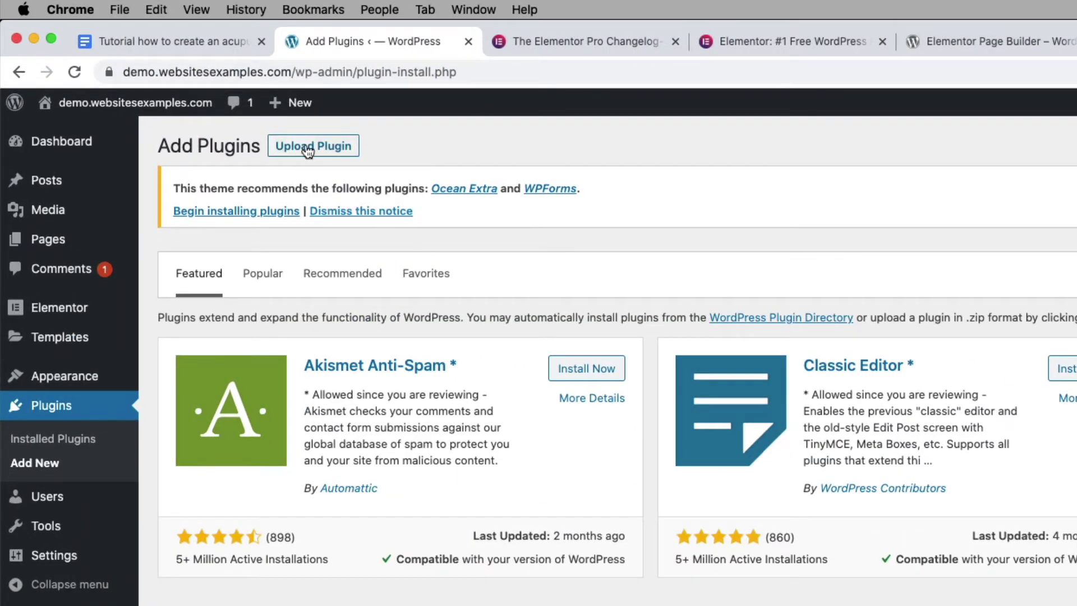
# Upload elementor-pro-2.10.3.zip, install it and activate the Elementor Pro plugin
pyautogui.click(308, 149)
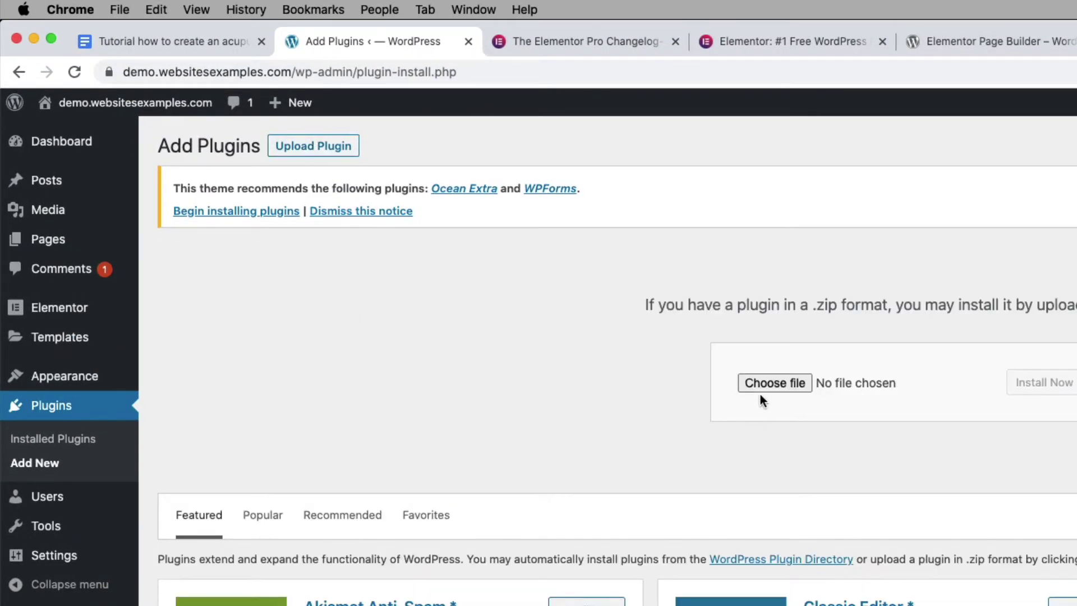
pyautogui.click(774, 383)
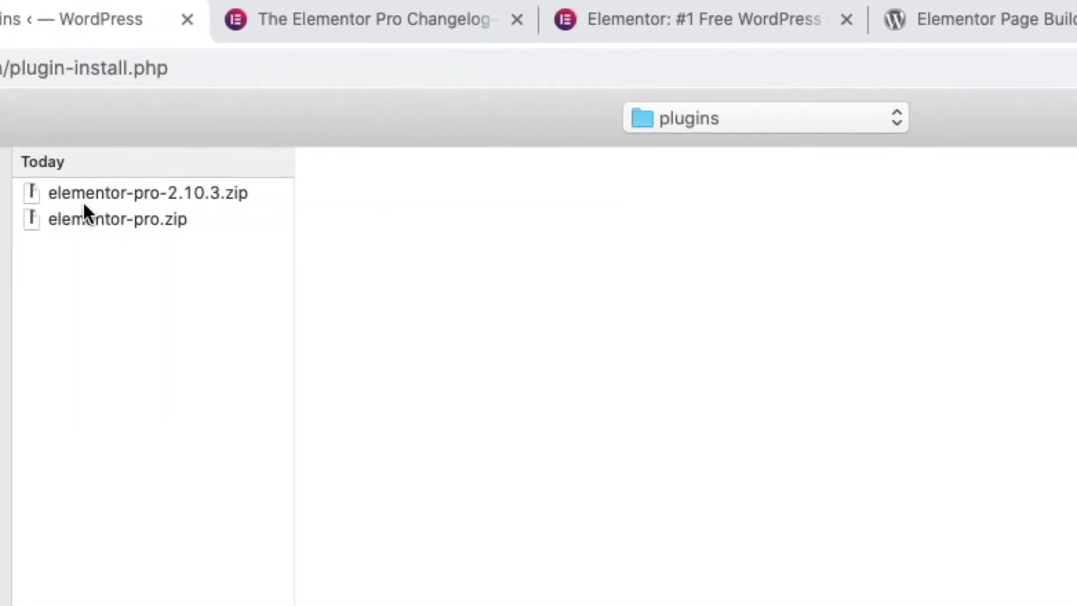
pyautogui.click(411, 149)
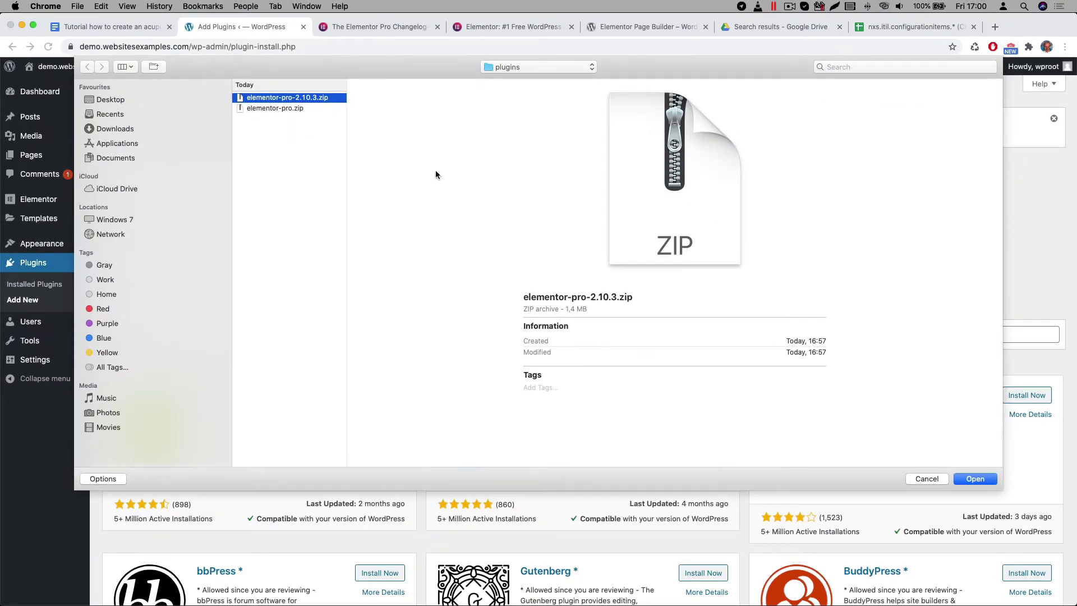
pyautogui.press('Return')
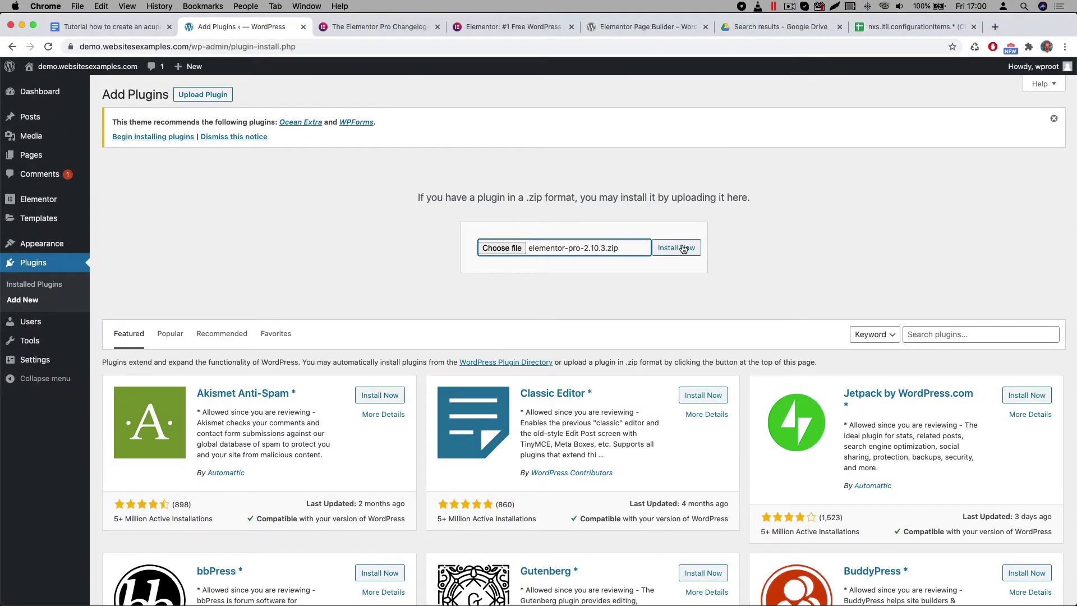
pyautogui.click(683, 249)
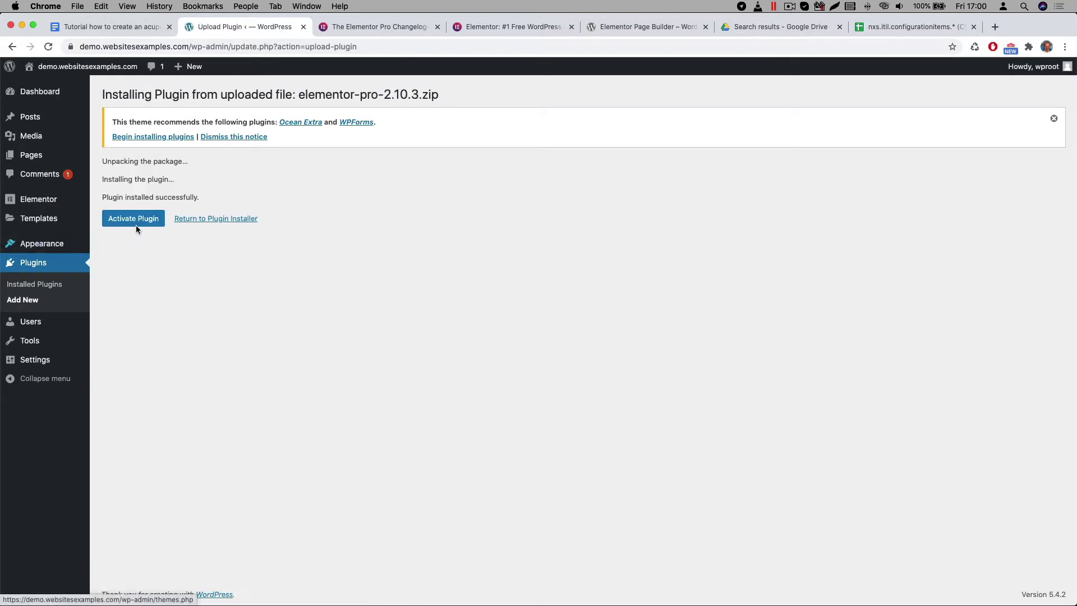
pyautogui.click(139, 222)
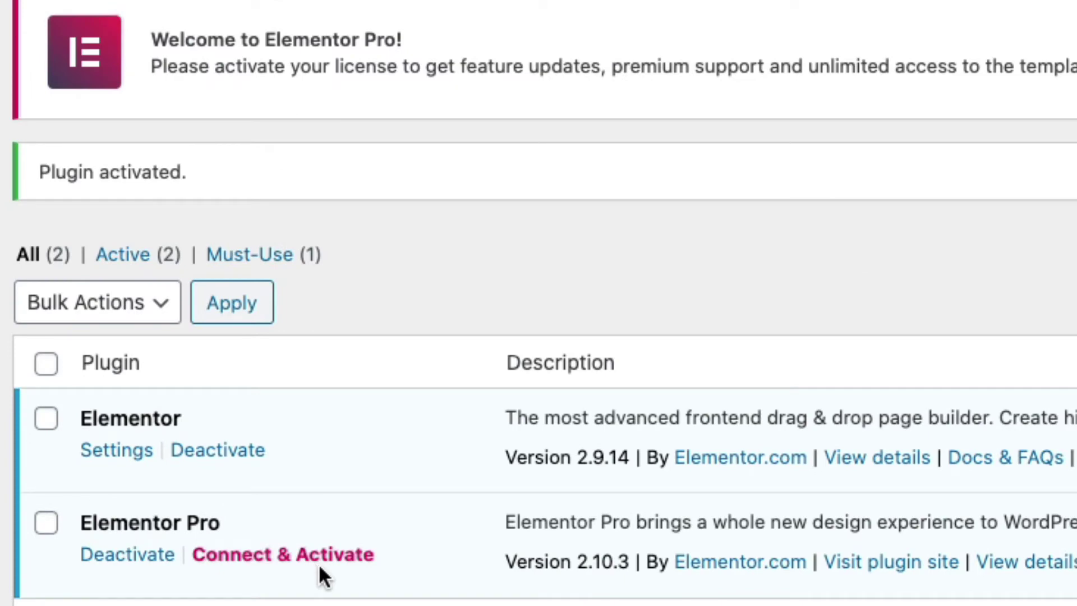
# Connect and activate the Elementor Pro license so its status shows Active
pyautogui.click(316, 556)
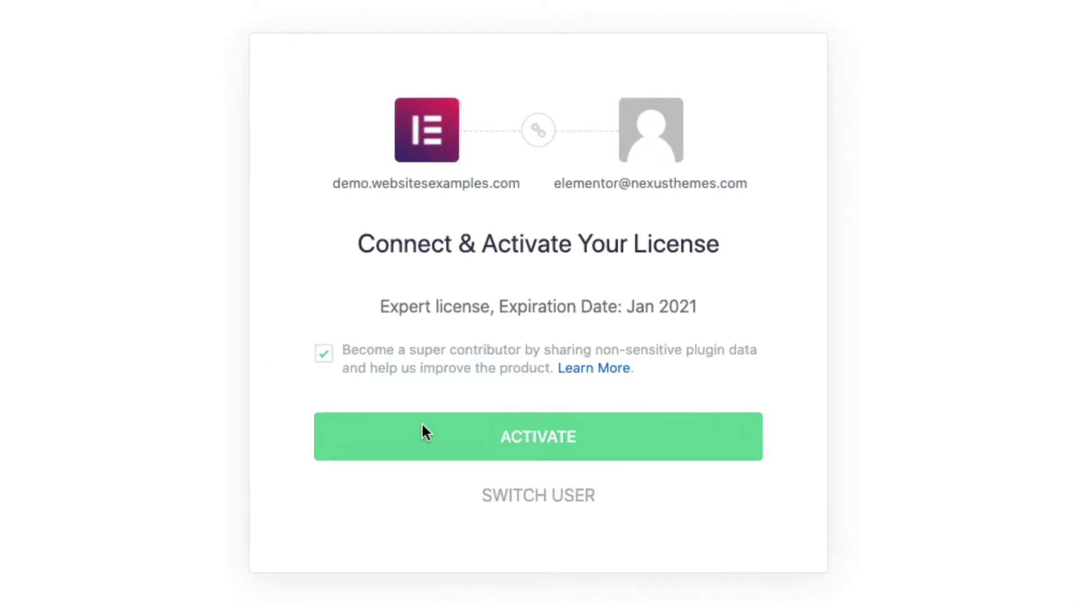
pyautogui.click(551, 435)
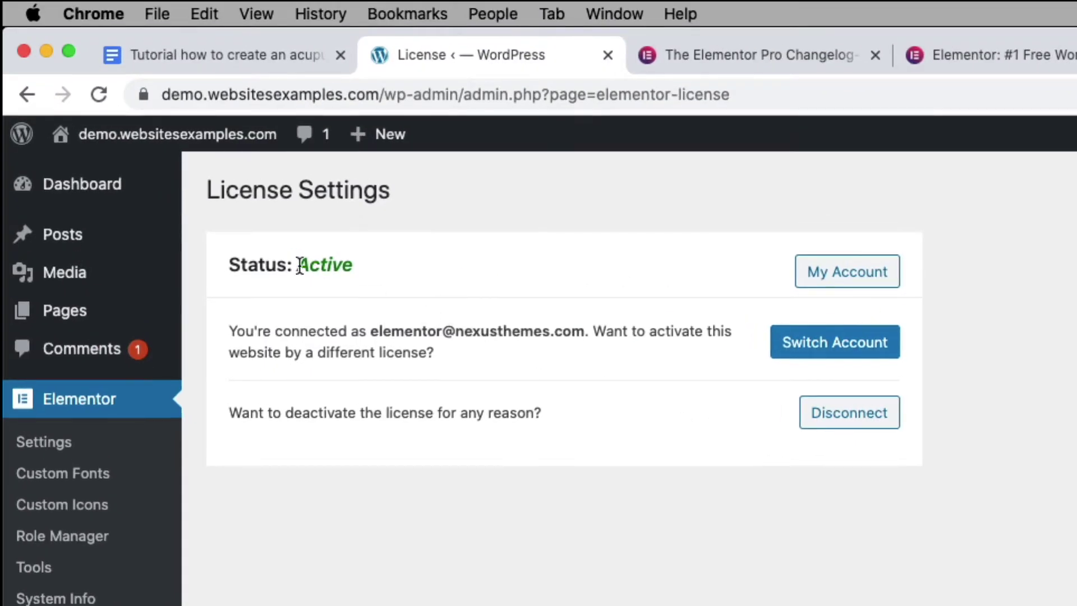
pyautogui.tripleClick(324, 265)
pyautogui.click(341, 283)
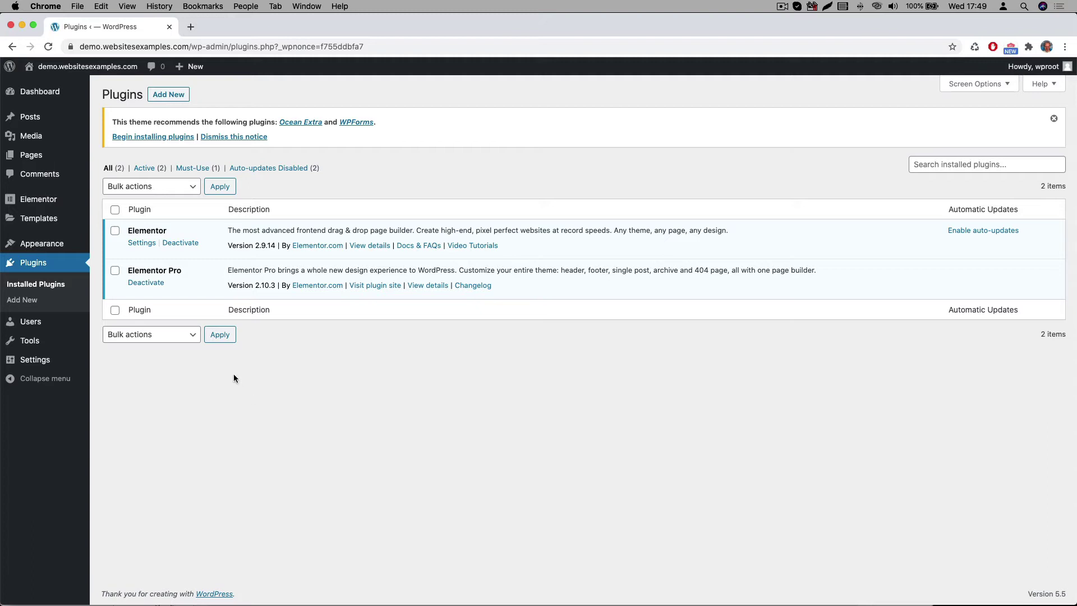
# Search Add Plugins for 'all in one', then install and activate All-in-One WP Migration
pyautogui.click(33, 301)
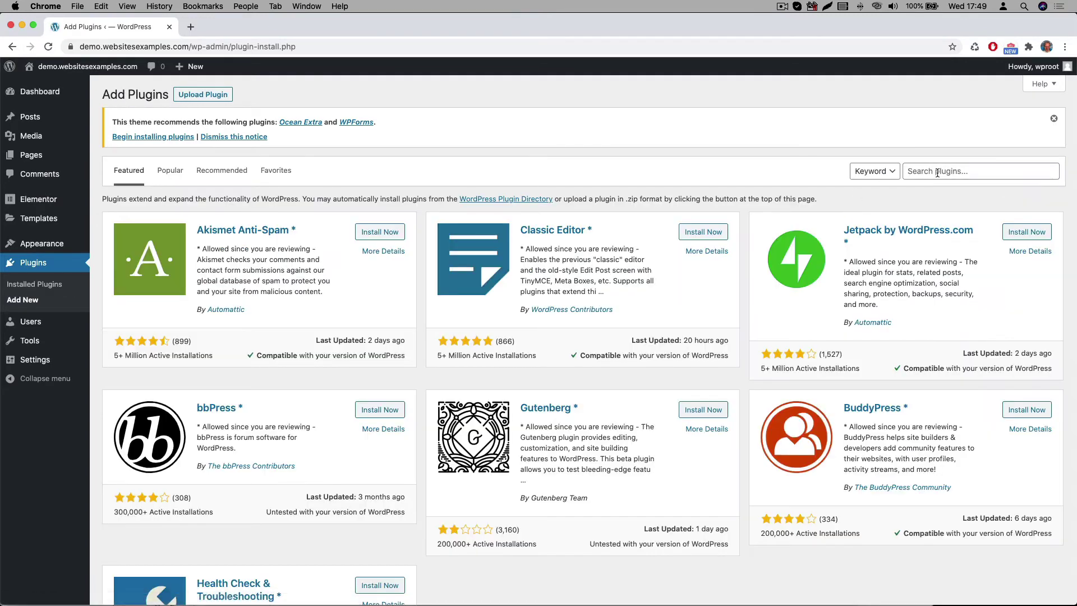
pyautogui.click(937, 172)
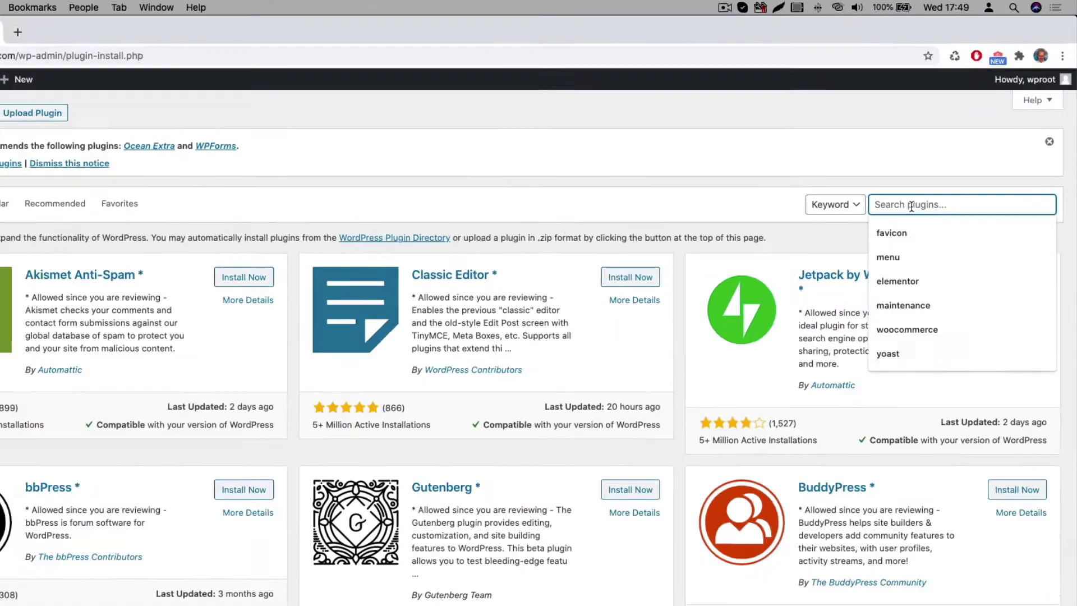
pyautogui.write('all in one')
pyautogui.click(910, 233)
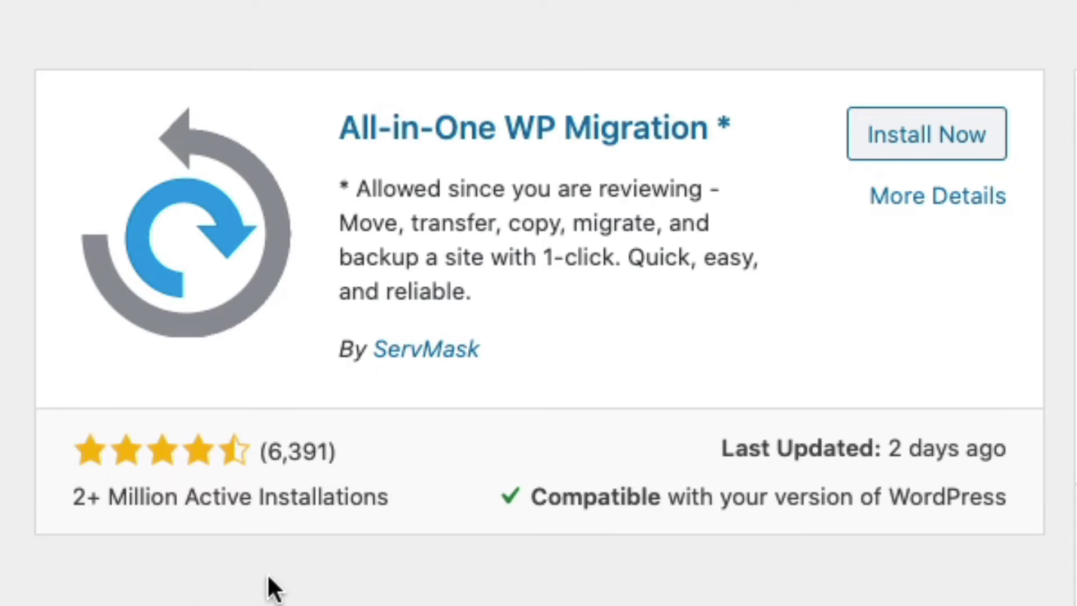
pyautogui.click(905, 143)
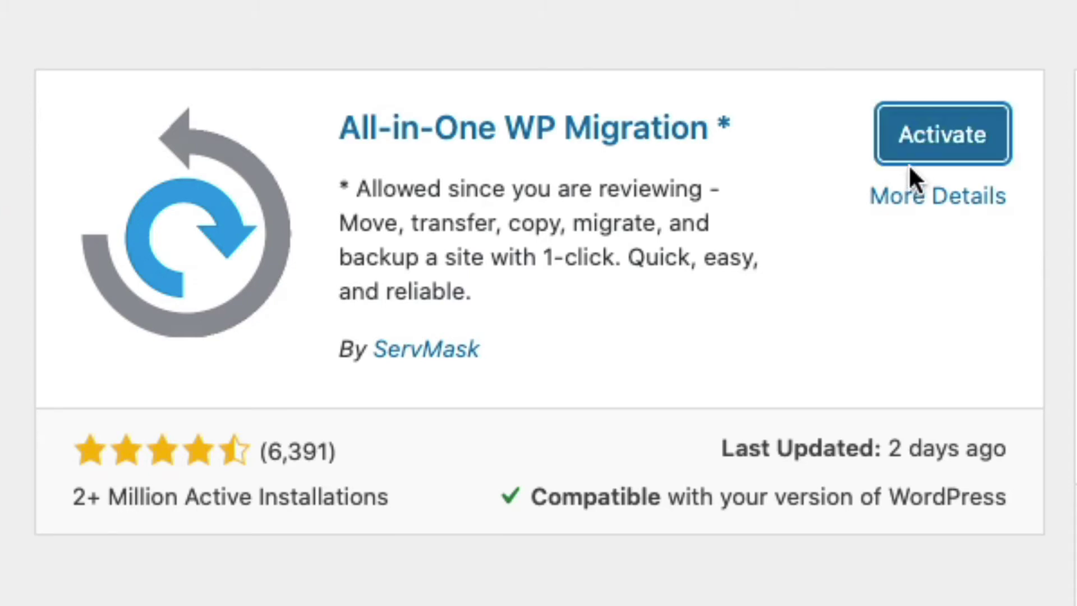
pyautogui.click(921, 139)
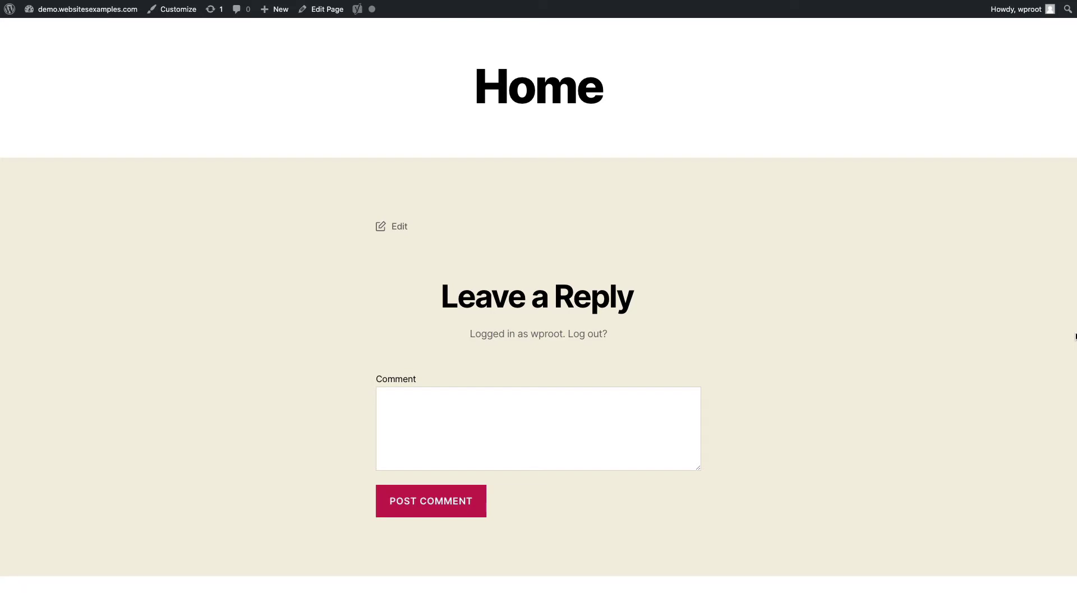
pyautogui.scroll(-1, 1076, 337)
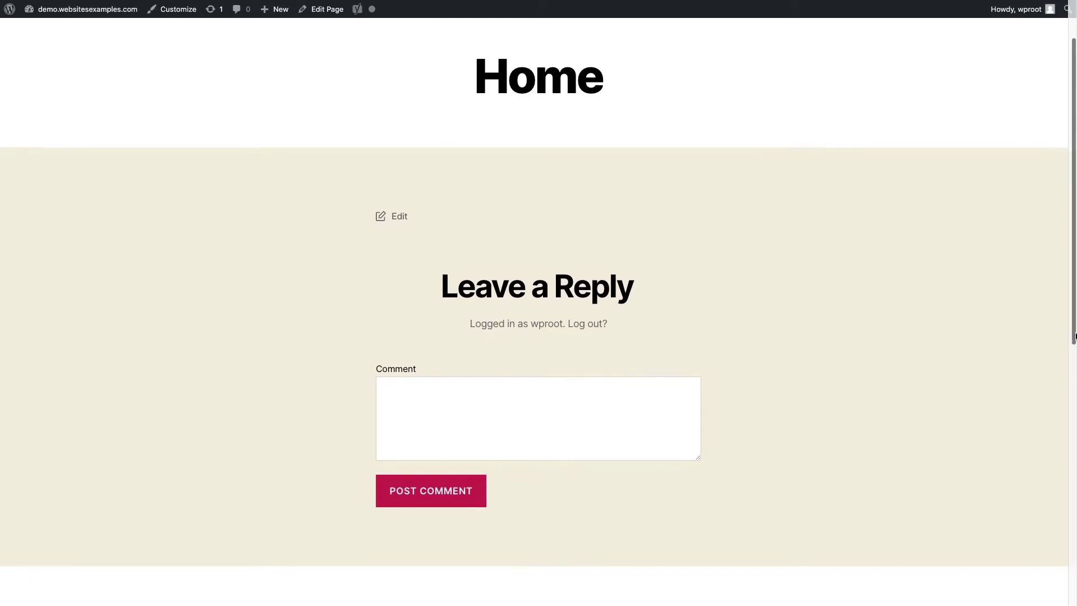
pyautogui.scroll(-2, 1075, 336)
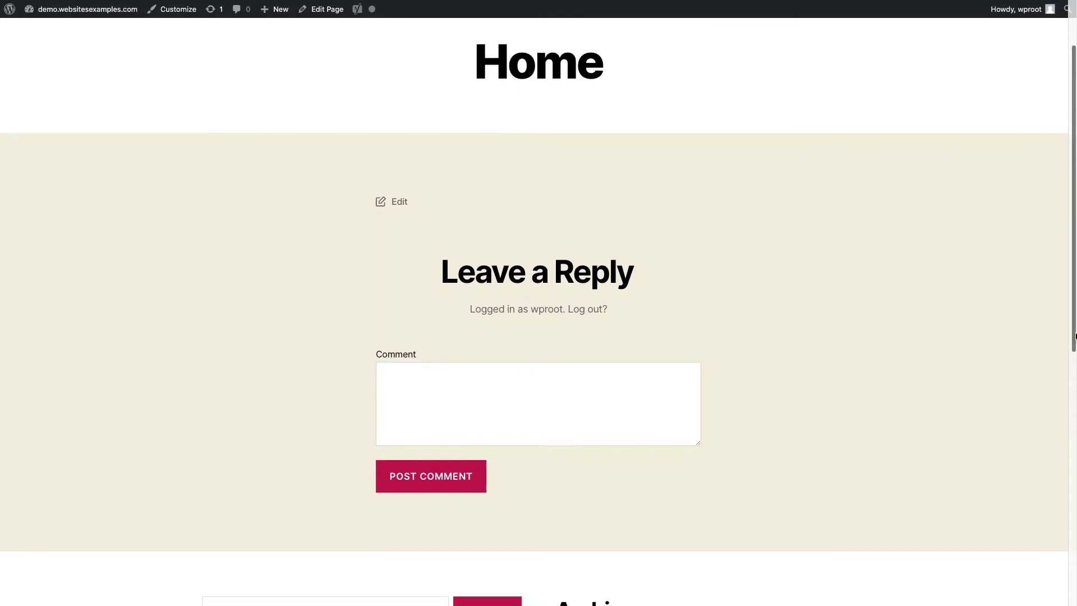
pyautogui.scroll(-1, 1076, 336)
pyautogui.scroll(-2, 1076, 337)
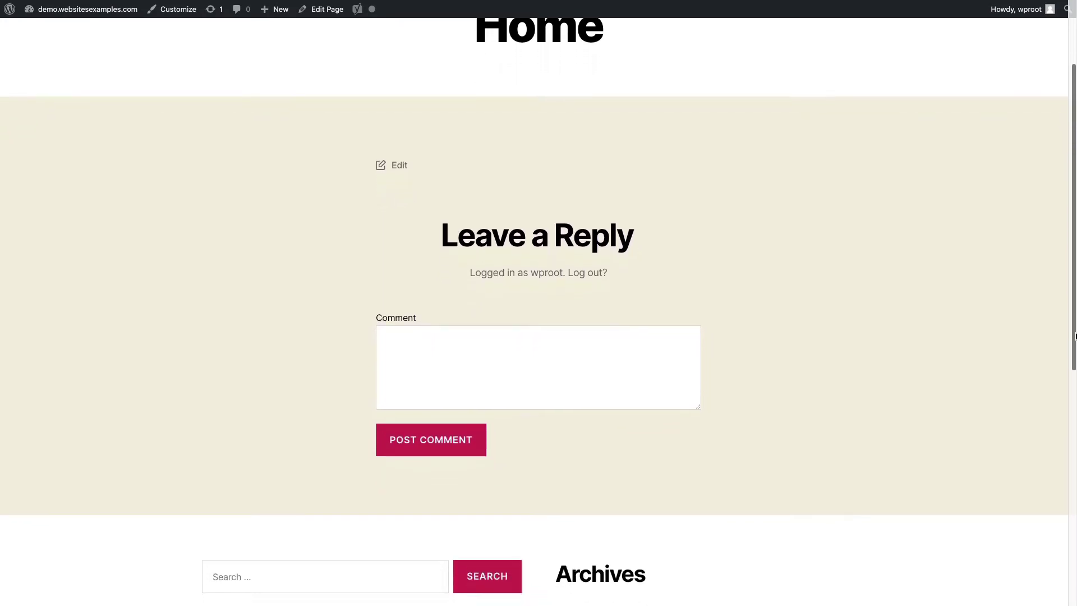
pyautogui.scroll(-1, 1076, 336)
pyautogui.scroll(-1, 1075, 337)
pyautogui.scroll(-1, 1076, 337)
pyautogui.scroll(-1, 1075, 337)
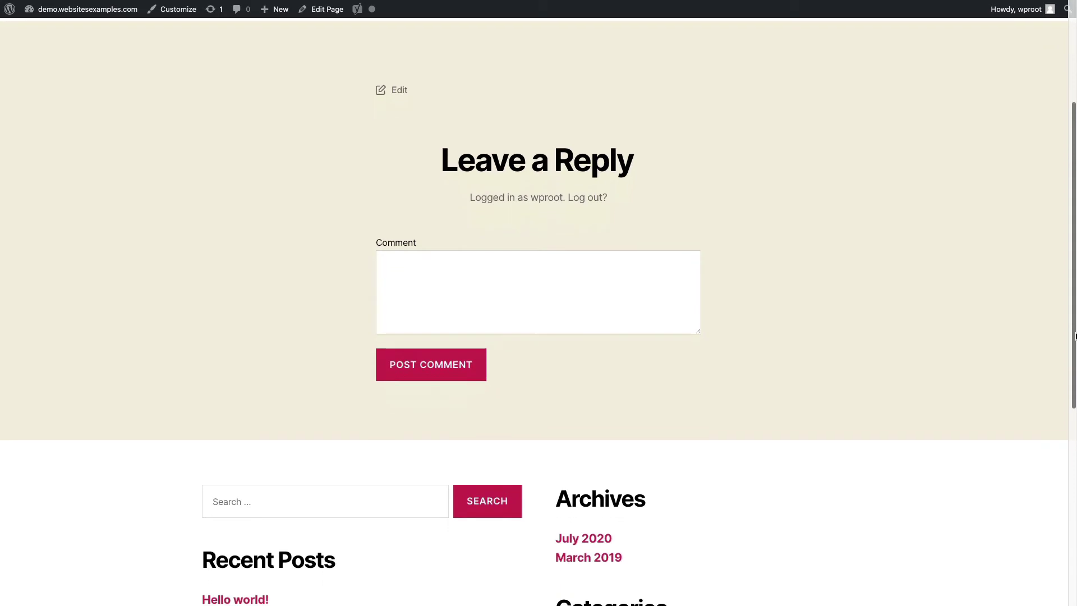
pyautogui.scroll(-1, 1075, 337)
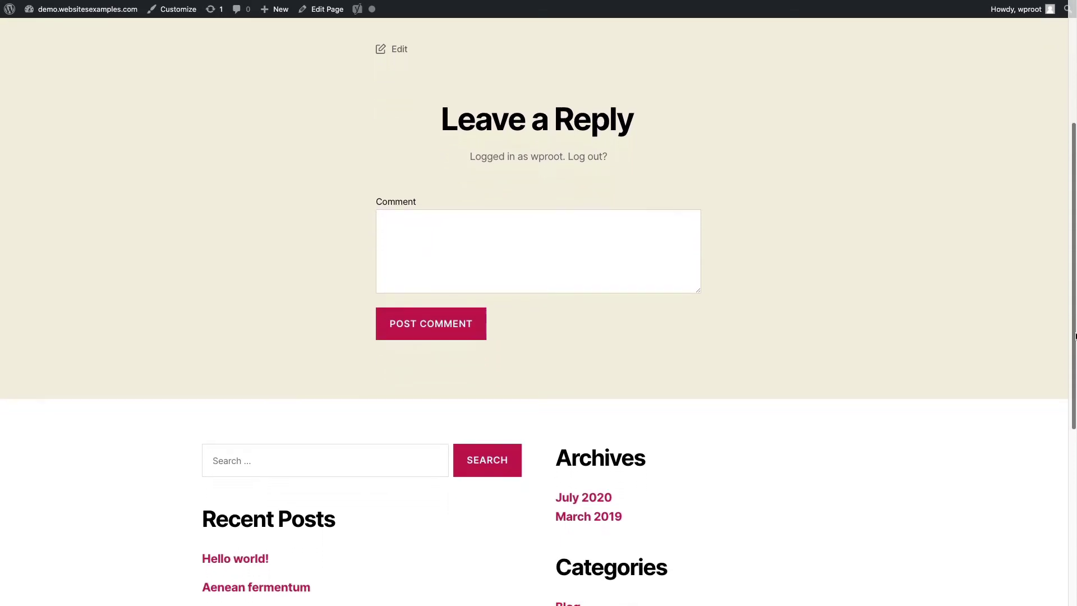
pyautogui.scroll(-1, 1076, 337)
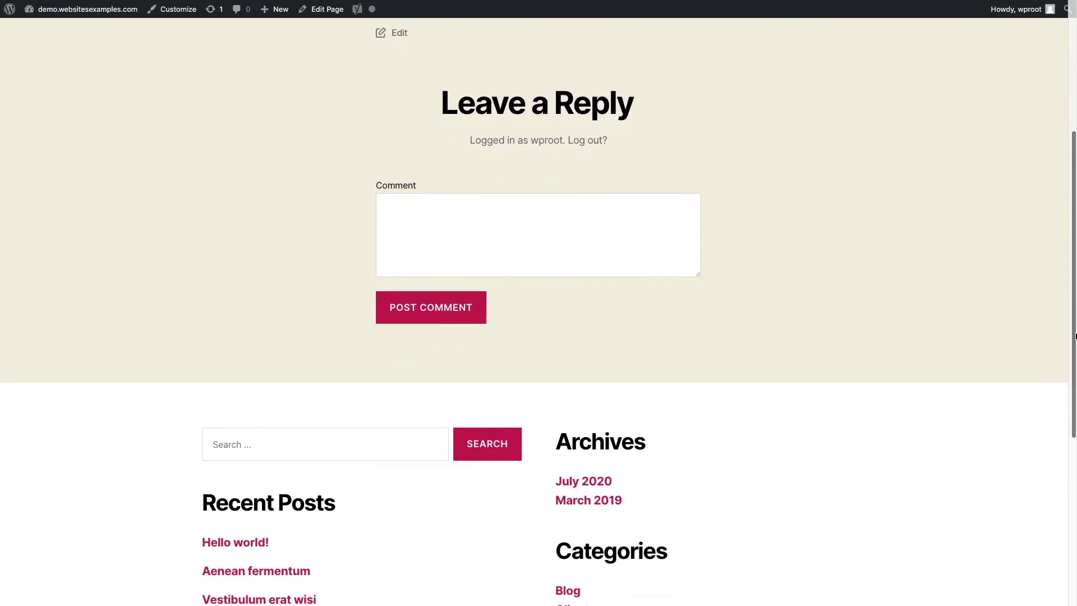
pyautogui.scroll(-3, 1075, 337)
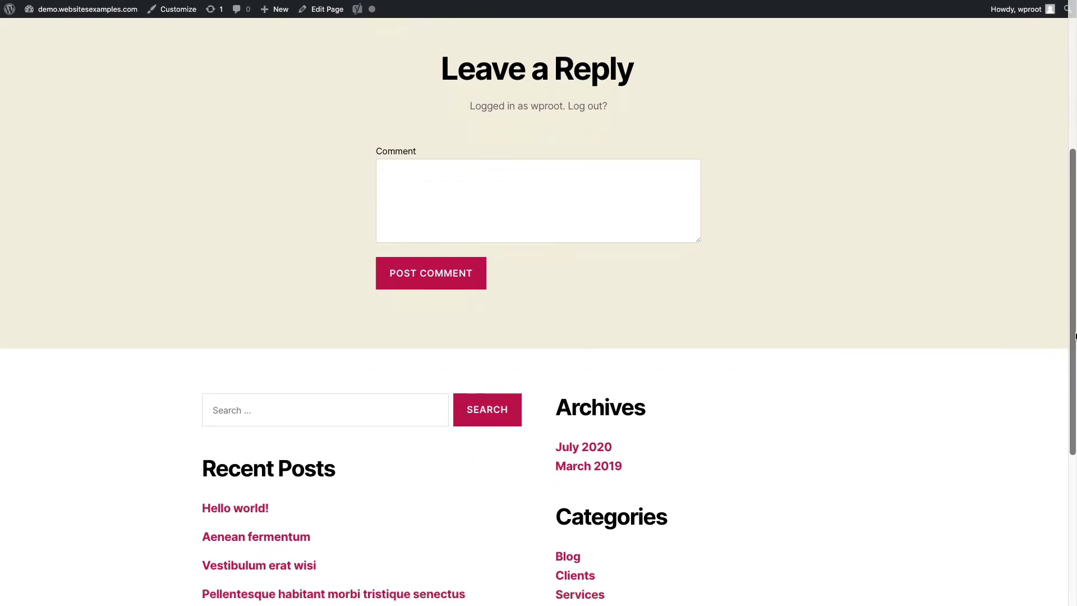
pyautogui.scroll(-2, 1076, 337)
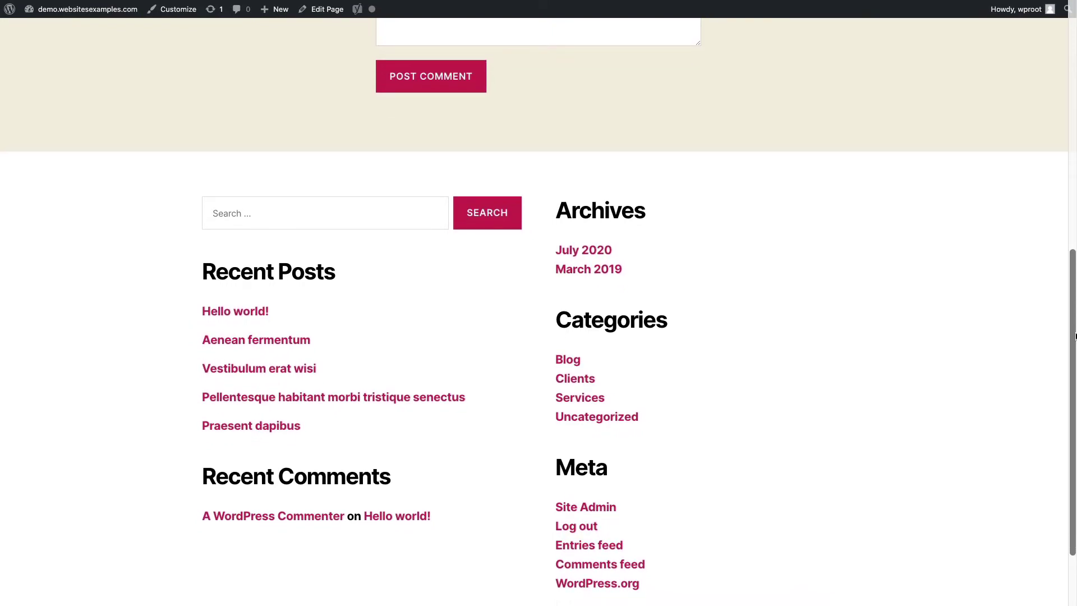
pyautogui.scroll(-2, 1075, 336)
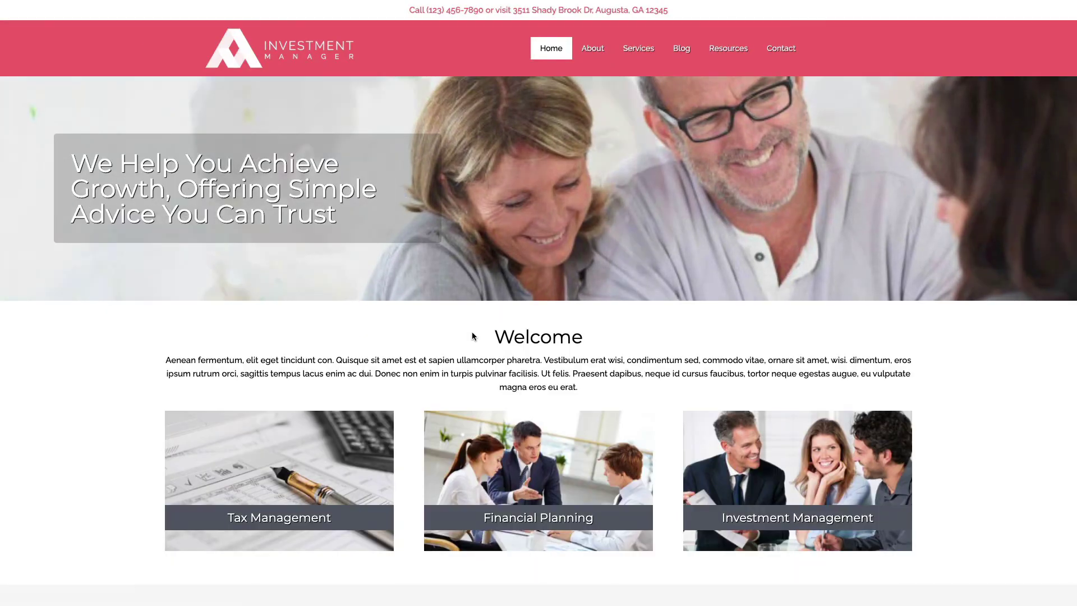
pyautogui.scroll(-3, 472, 337)
pyautogui.scroll(-1, 472, 336)
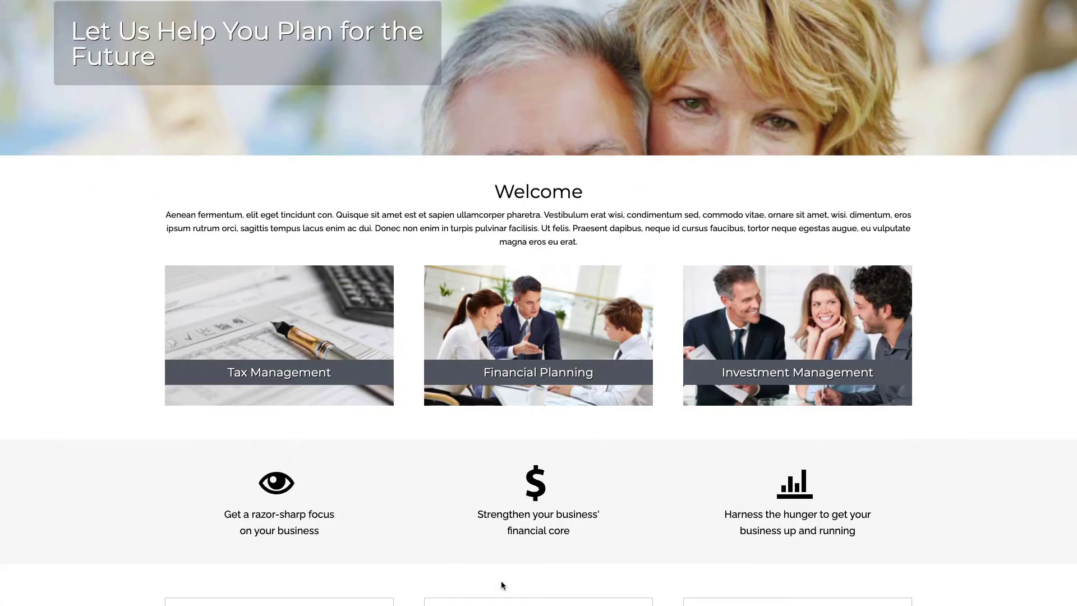
pyautogui.scroll(-3, 501, 581)
pyautogui.scroll(-2, 501, 581)
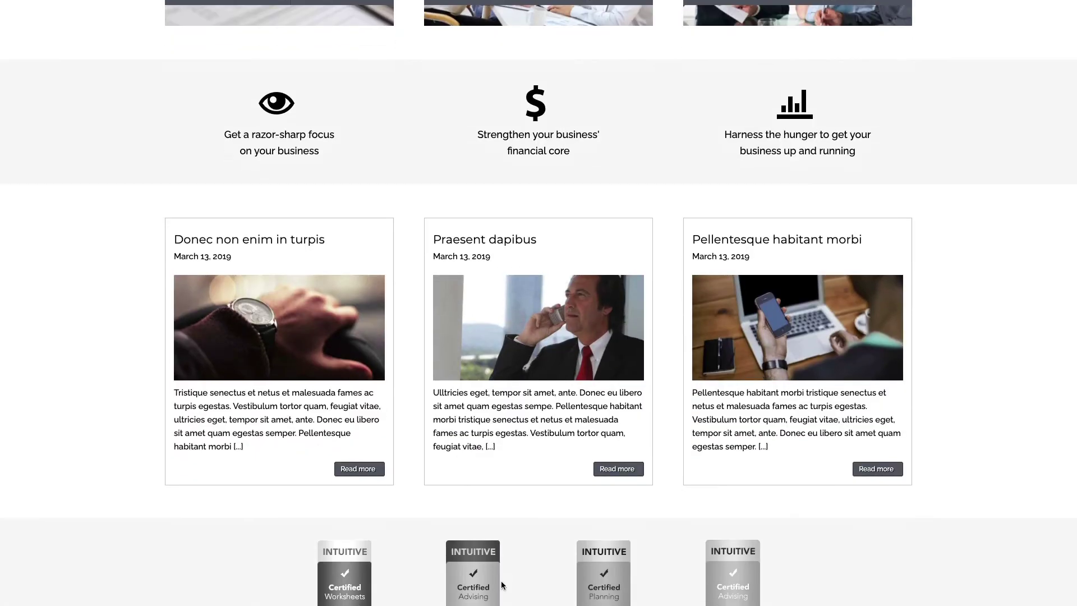
pyautogui.scroll(-1, 501, 581)
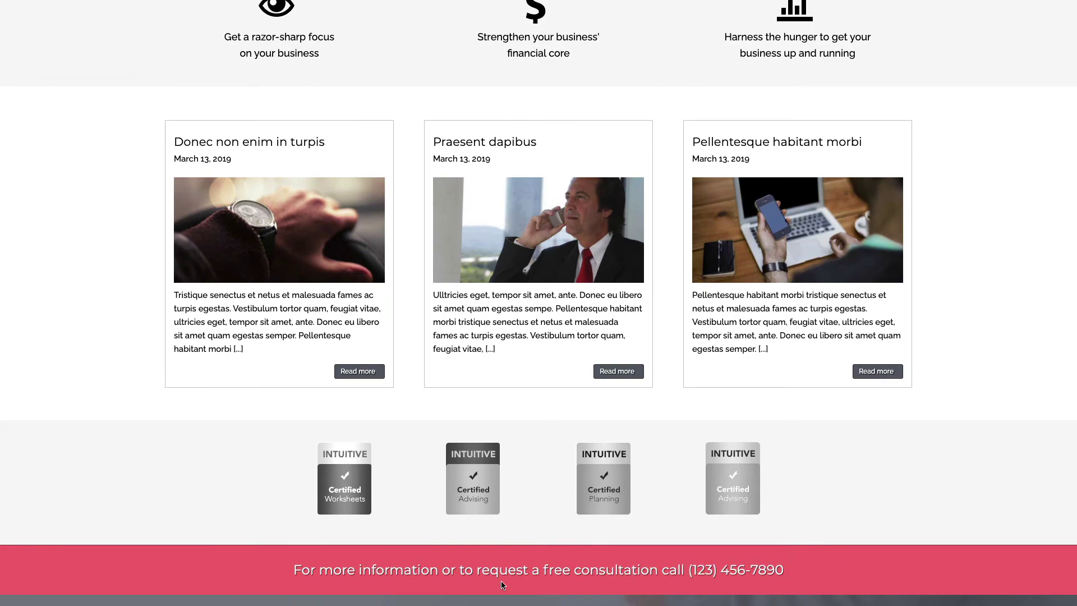
pyautogui.scroll(-3, 501, 584)
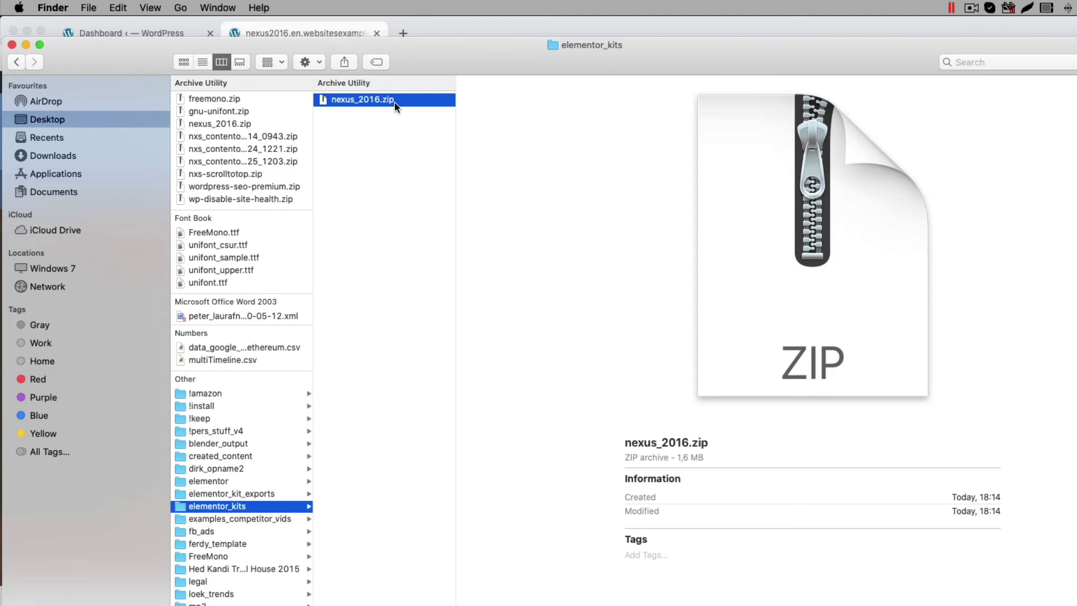
# Extract nexus_2016.zip and select the 2016.wpress backup inside the nexus_2016 folder
pyautogui.doubleClick(395, 102)
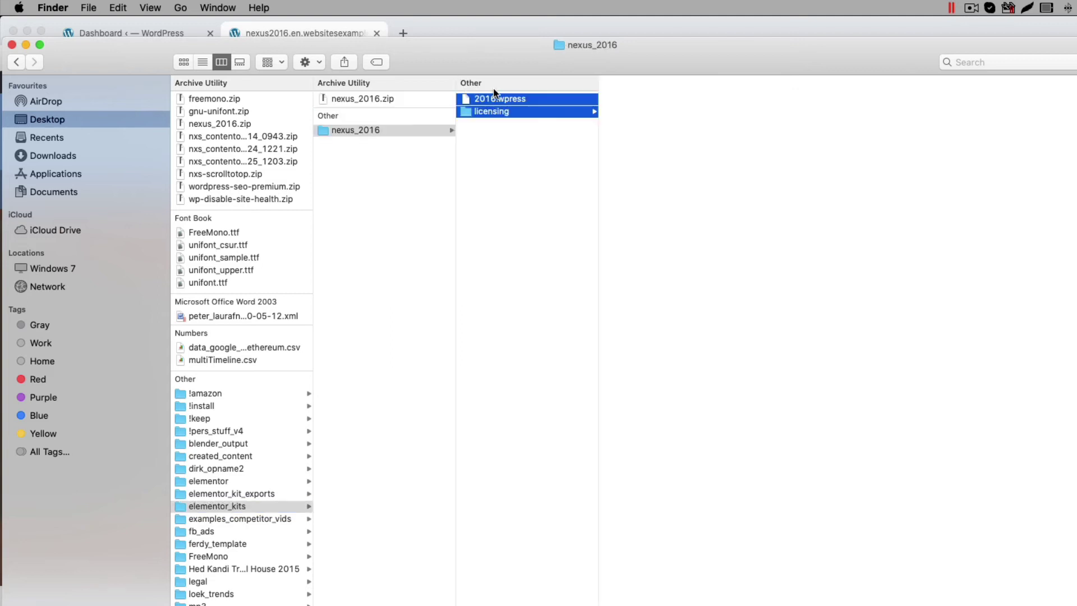
pyautogui.click(532, 176)
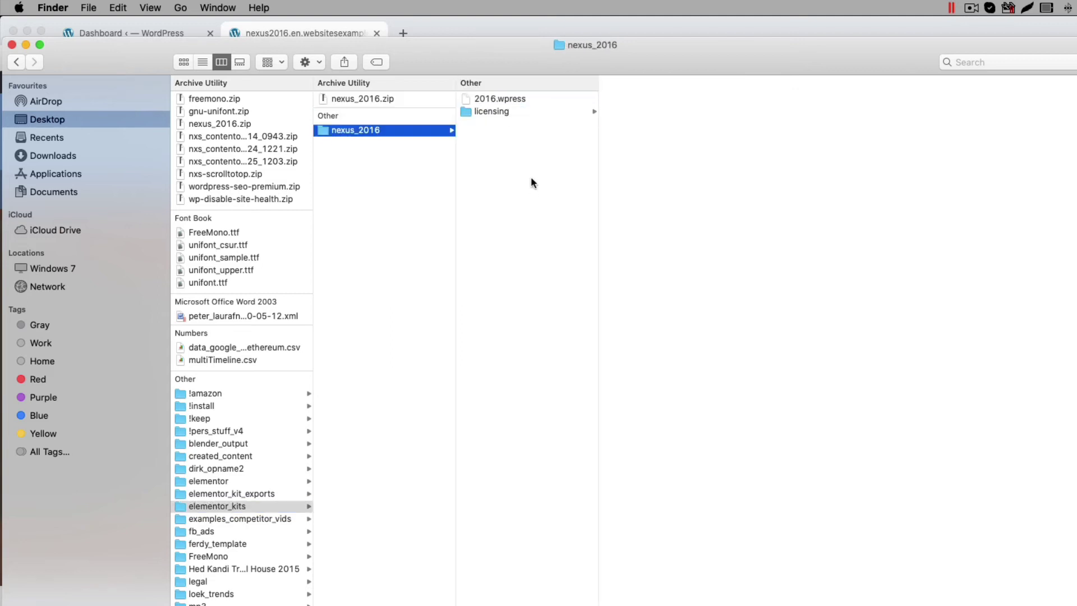
pyautogui.click(496, 98)
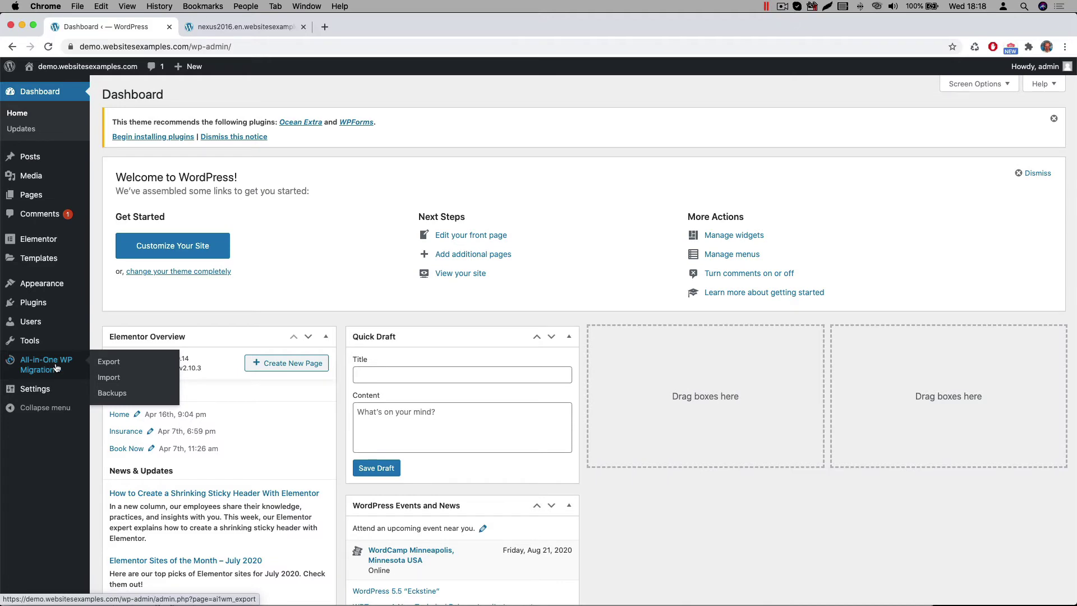
# Import the 2016.wpress backup from file via All-in-One WP Migration > Import
pyautogui.click(108, 377)
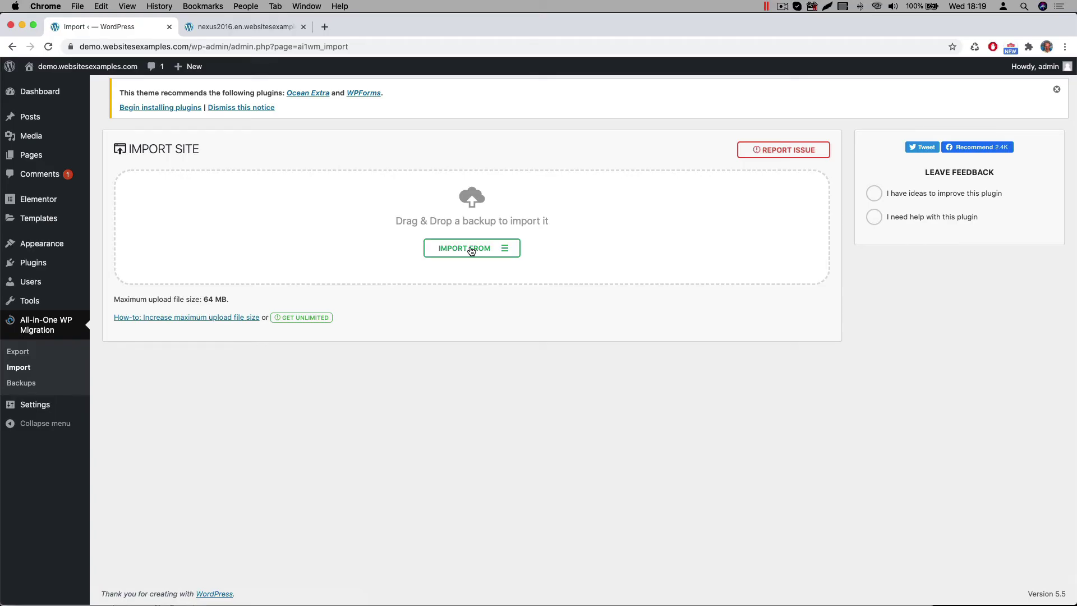
pyautogui.click(472, 250)
pyautogui.click(458, 267)
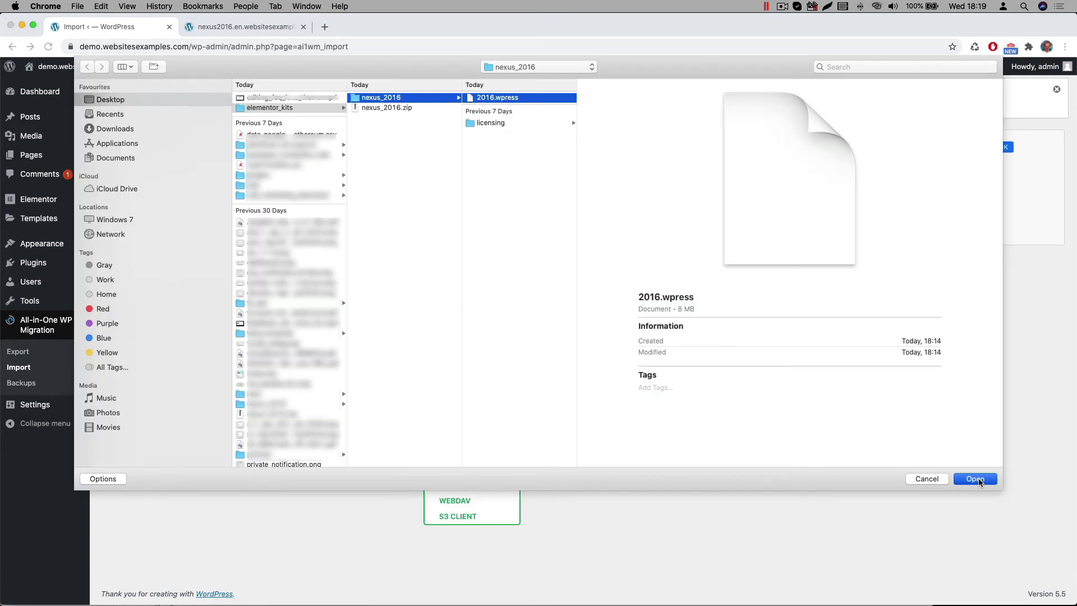
pyautogui.click(976, 478)
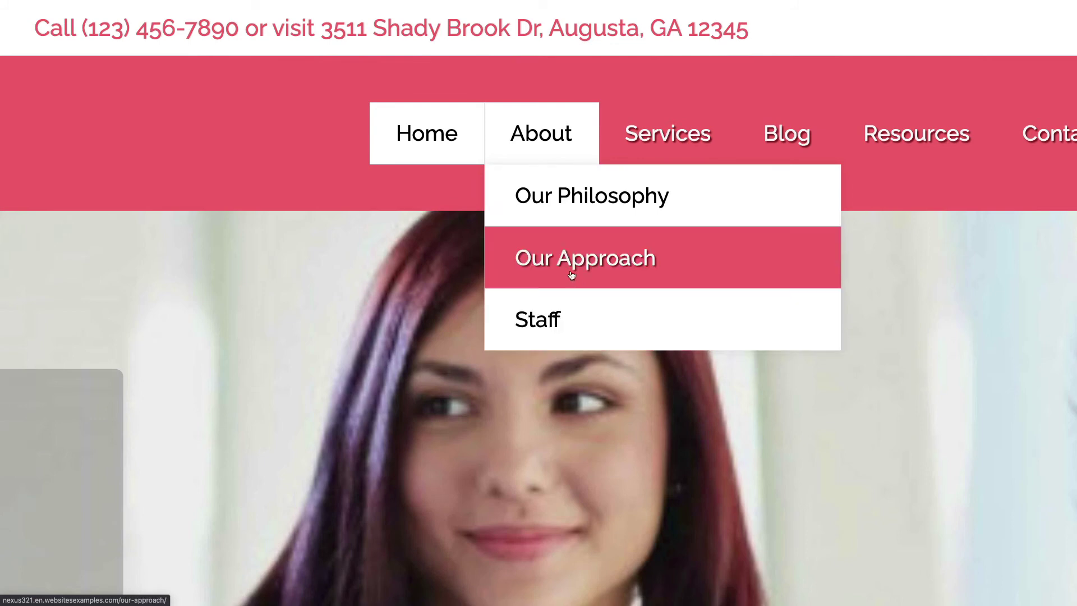
pyautogui.moveTo(668, 134)
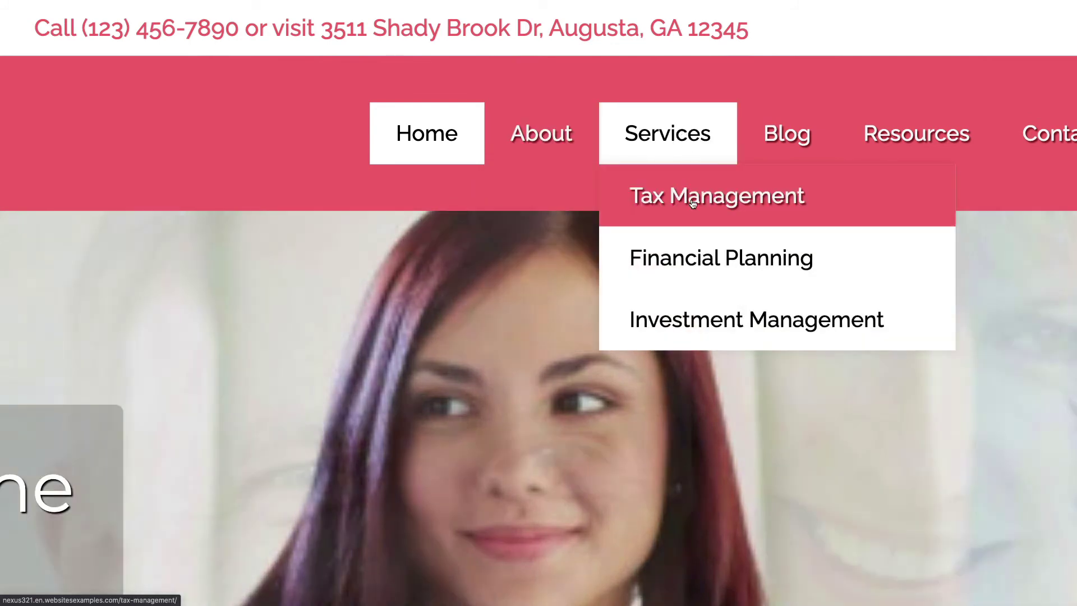
pyautogui.write('mp1234')
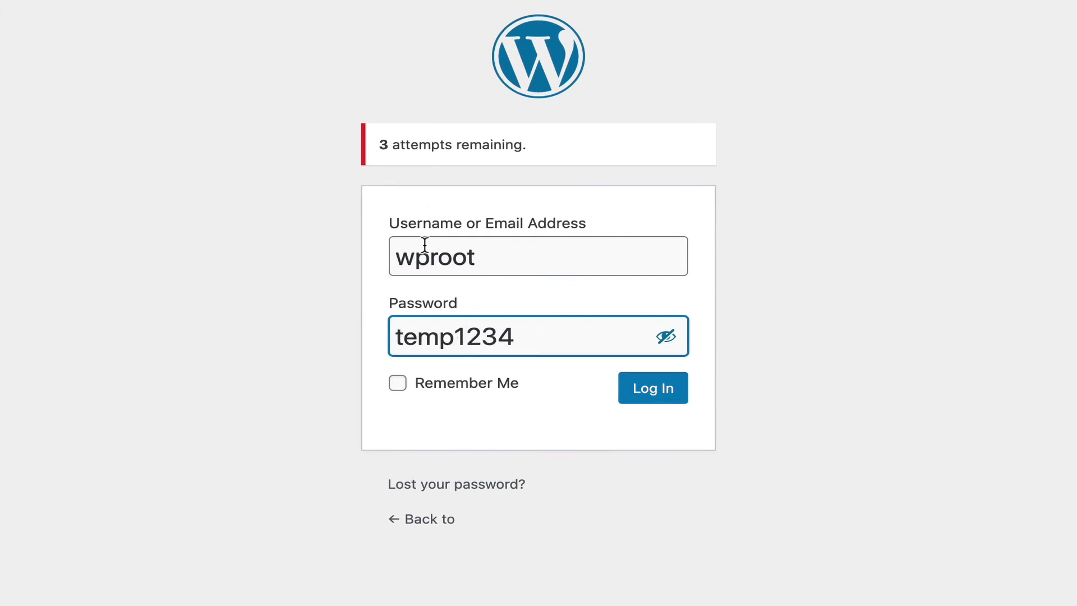
# Log in to the restored site with the kit's temporary username and password
pyautogui.click(633, 392)
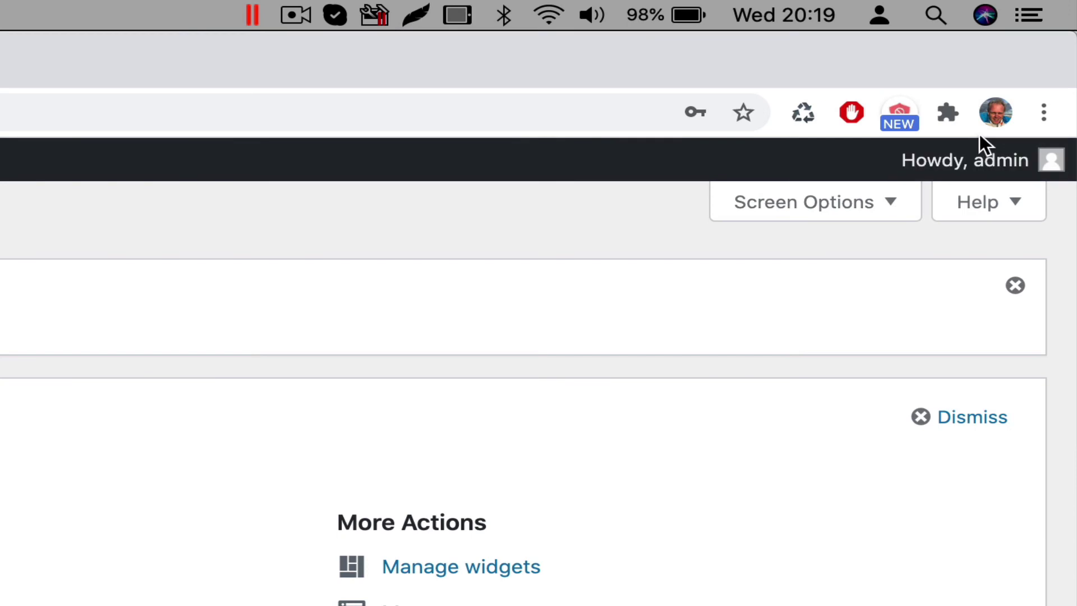
pyautogui.moveTo(966, 160)
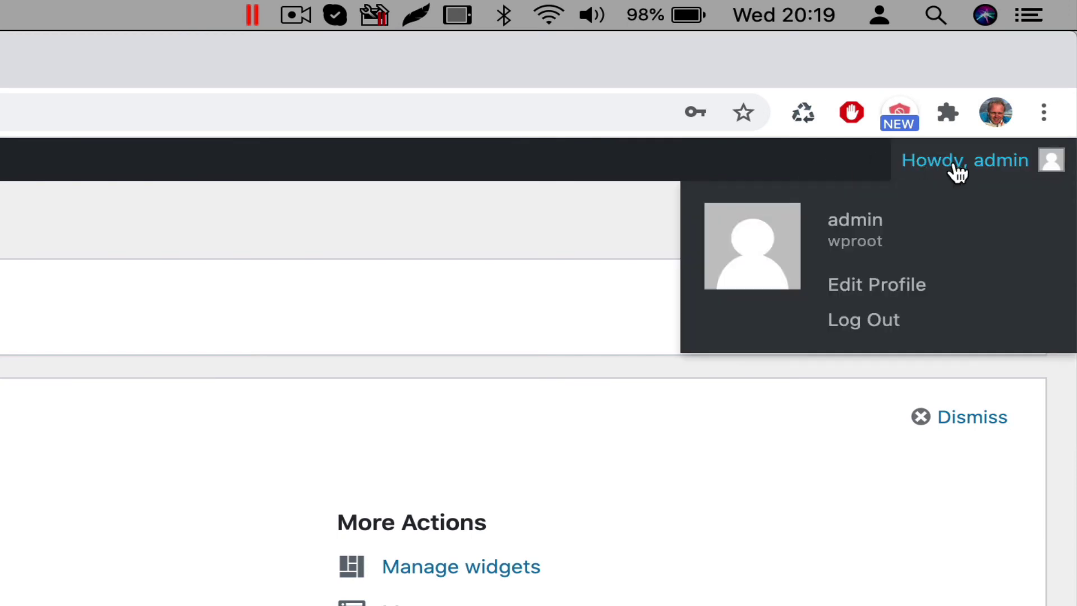
# Open the admin profile, select the email field text and generate a strong new password
pyautogui.click(898, 282)
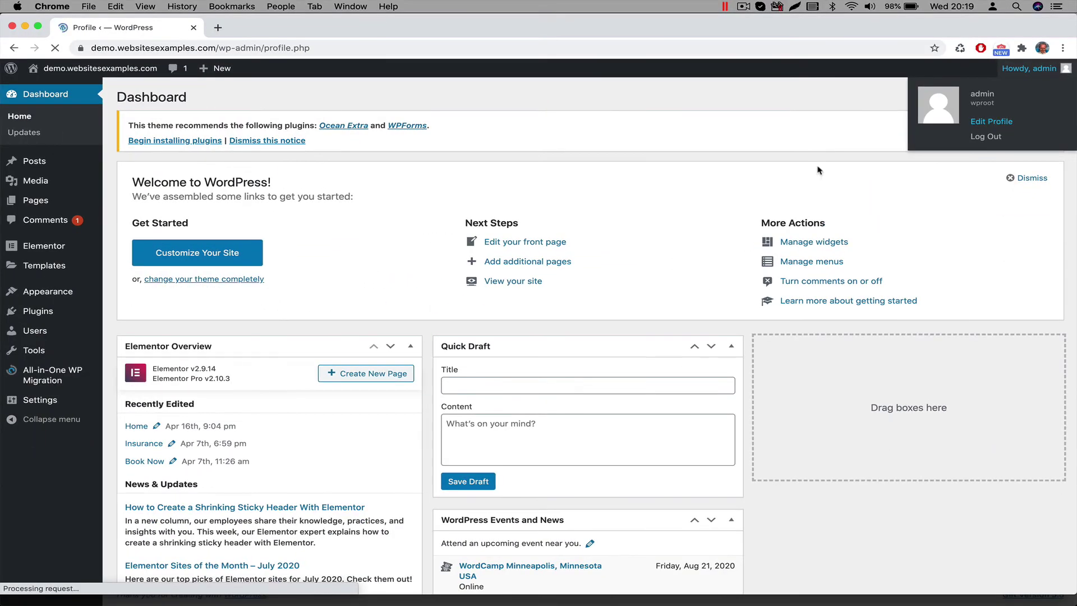
pyautogui.scroll(-5, 370, 452)
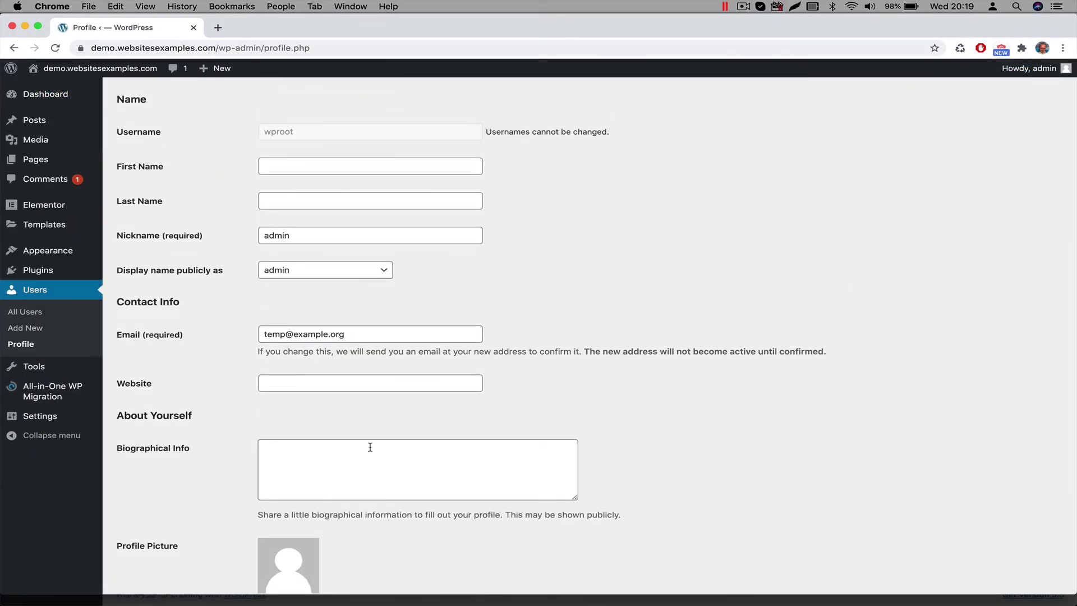
pyautogui.scroll(-4, 370, 447)
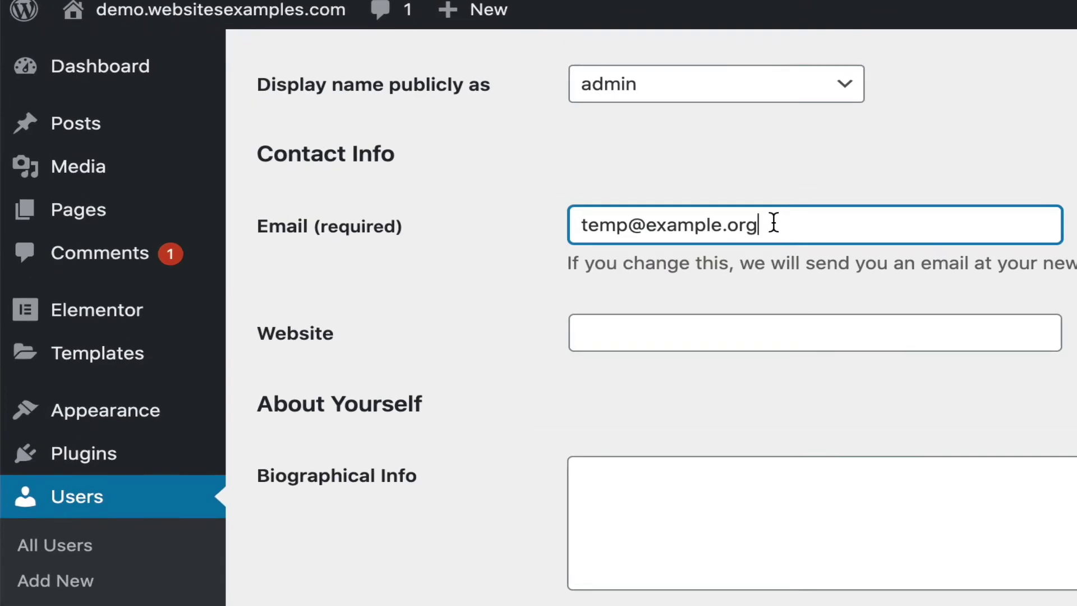
pyautogui.moveTo(349, 166); pyautogui.dragTo(187, 168)
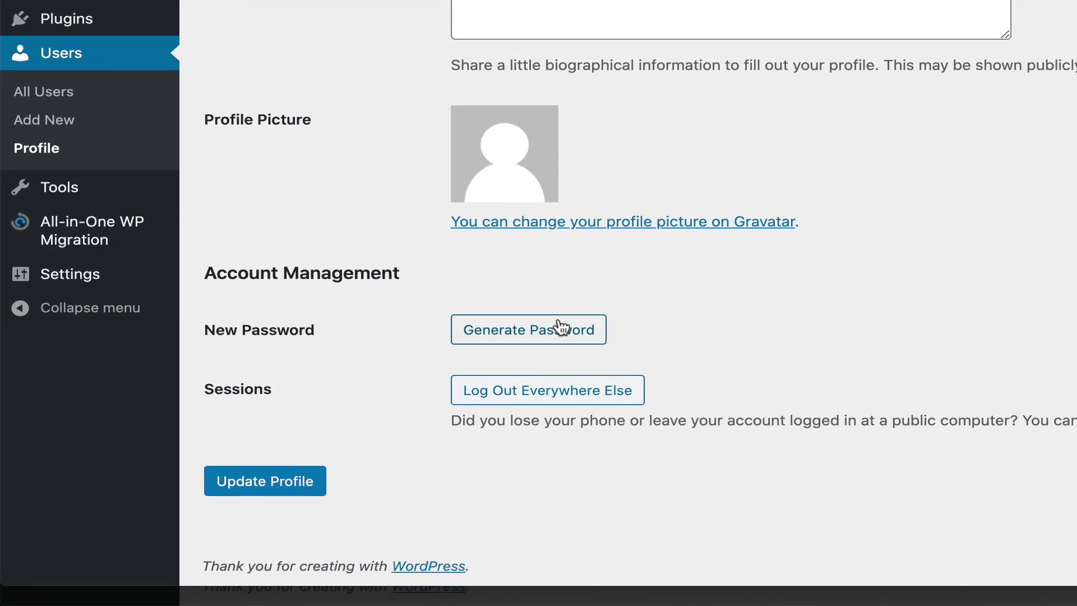
pyautogui.click(329, 449)
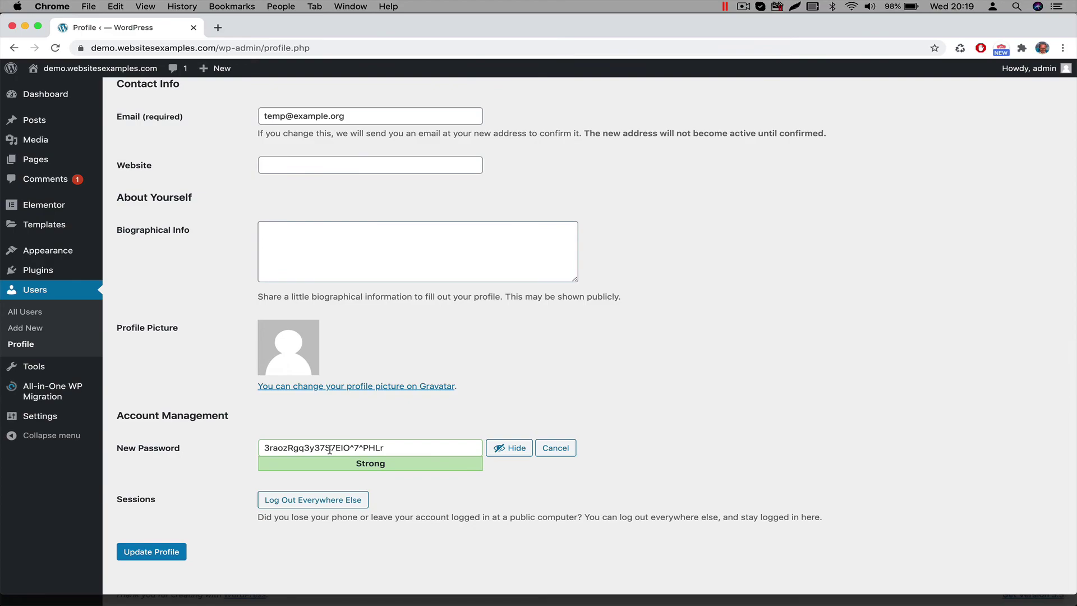